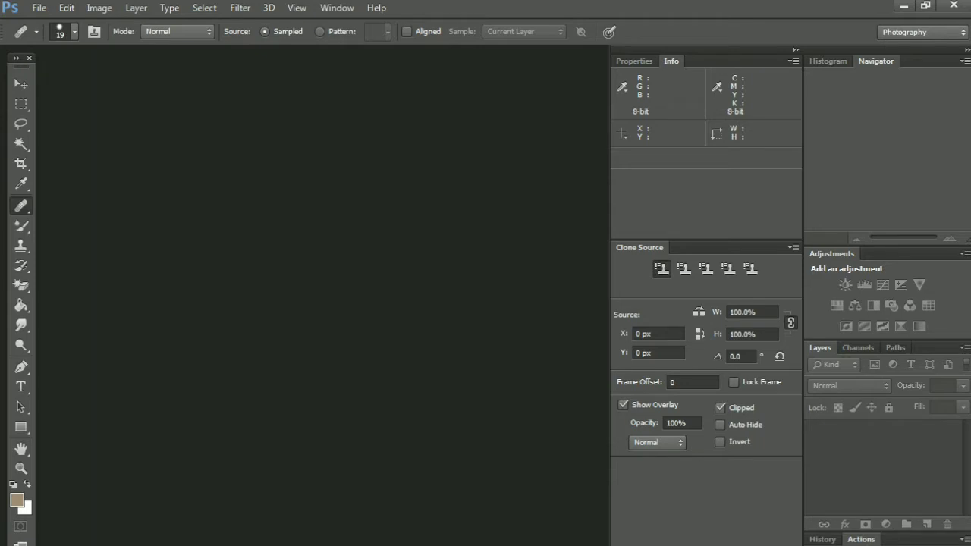
Open the File menu from the empty Photoshop workspace.
left_click(39, 8)
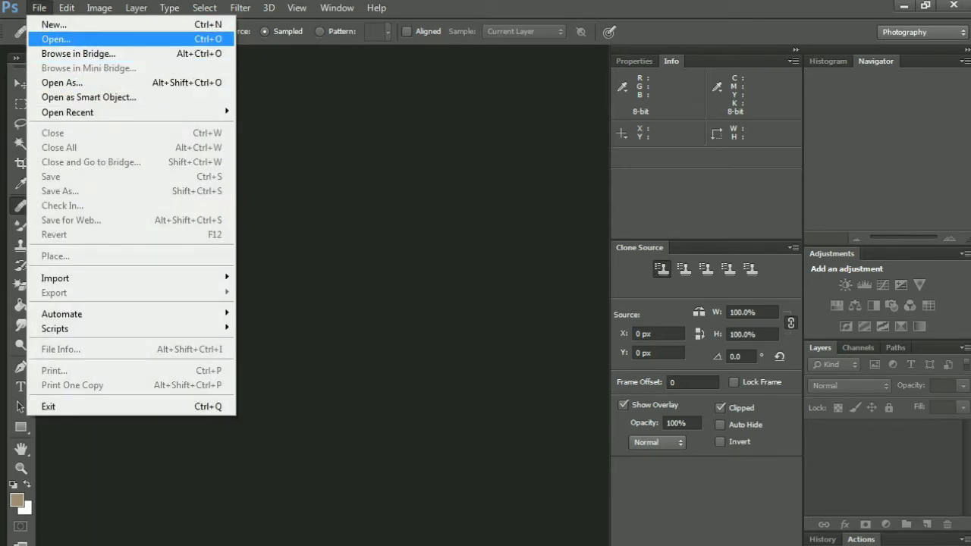
Open IMG_20201129_145631 from the AdobeLightroom folder.
left_click(56, 38)
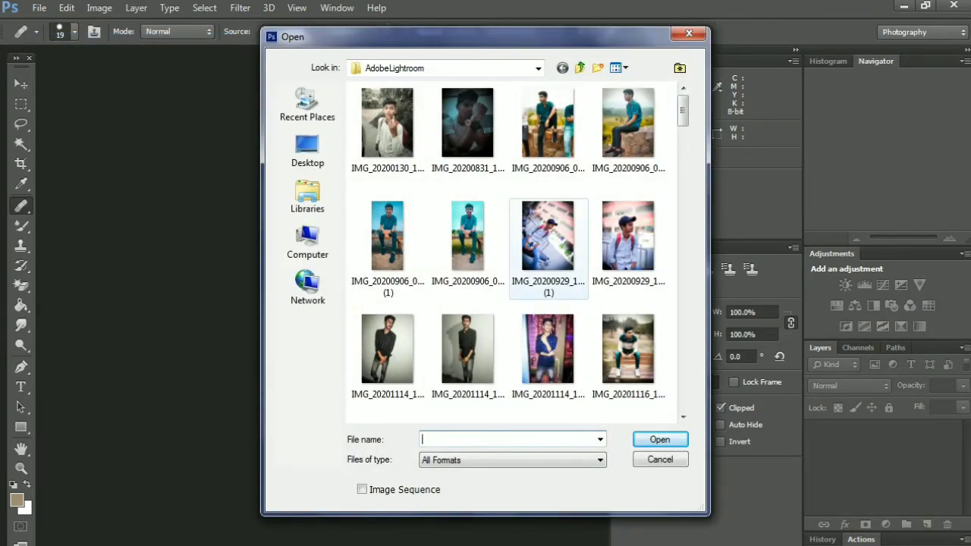
scroll(516, 252, "down", 5)
scroll(516, 253, "down", 4)
scroll(516, 252, "down", 3)
scroll(516, 253, "down", 3)
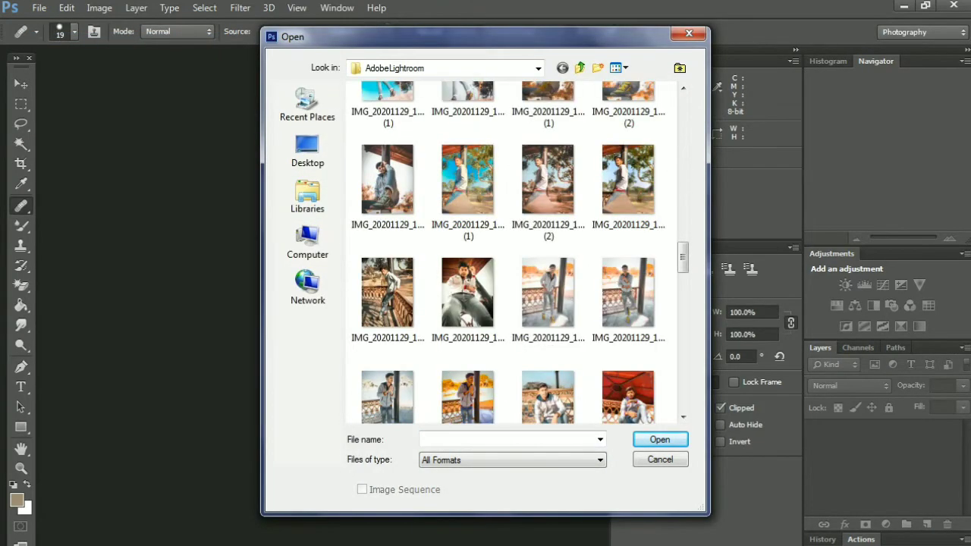
scroll(516, 252, "down", 2)
scroll(629, 273, "down", 3)
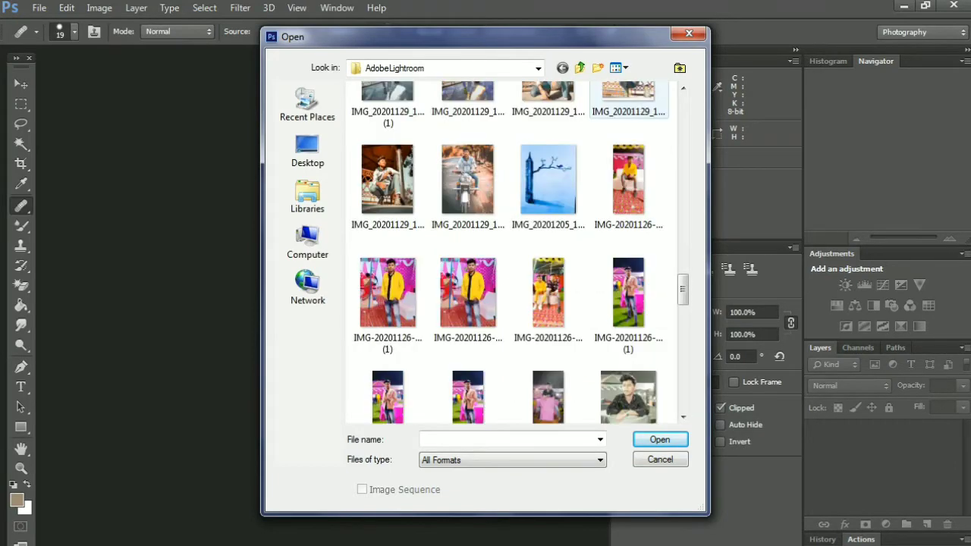
scroll(629, 273, "up", 3)
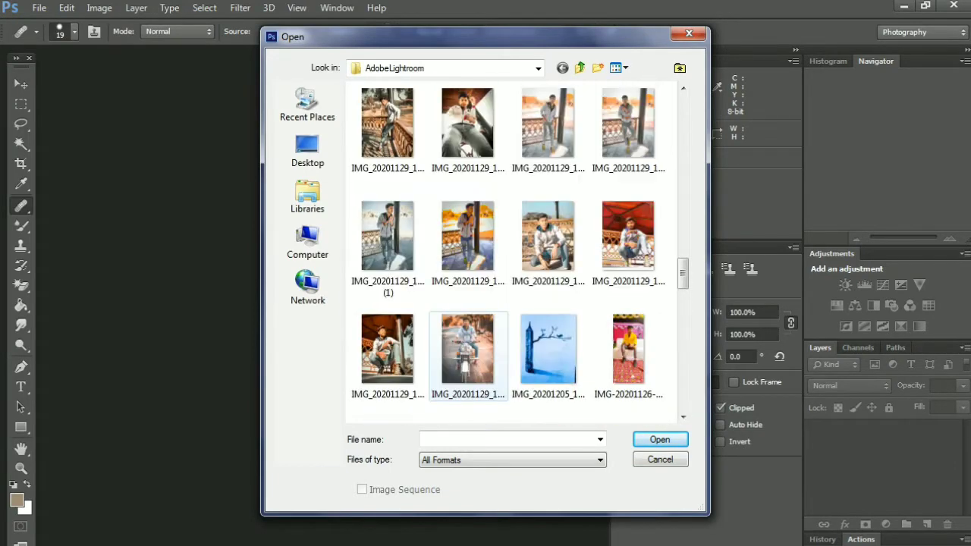
scroll(607, 220, "up", 2)
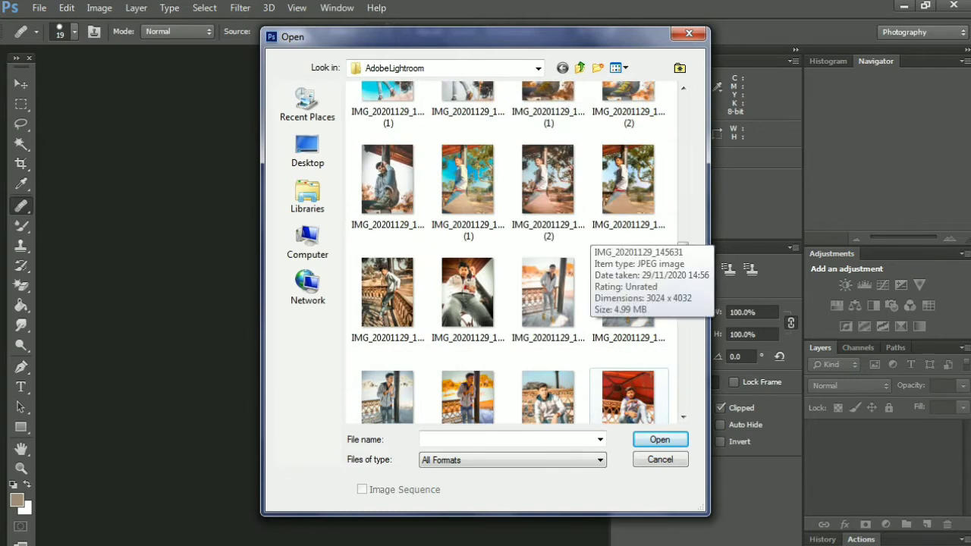
scroll(607, 227, "up", 2)
left_click(628, 349)
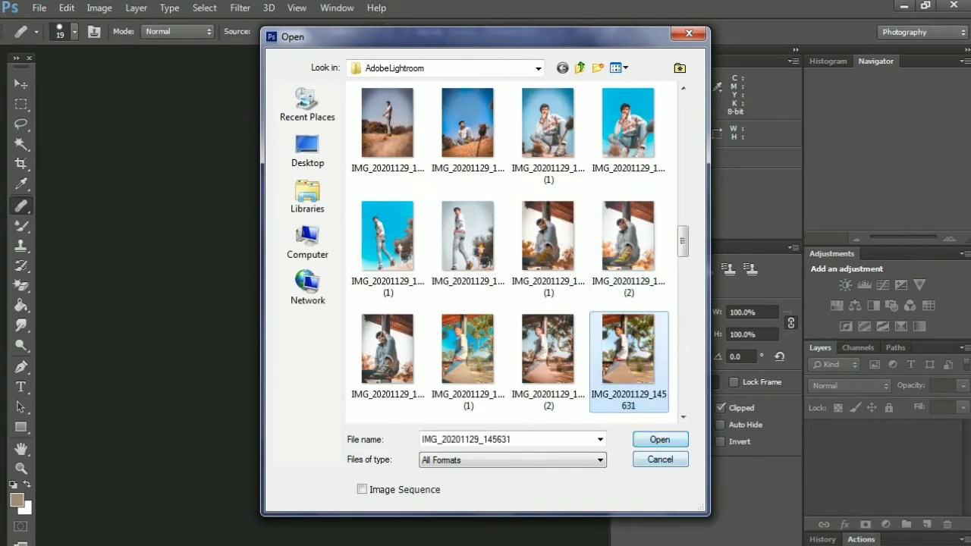
left_click(659, 439)
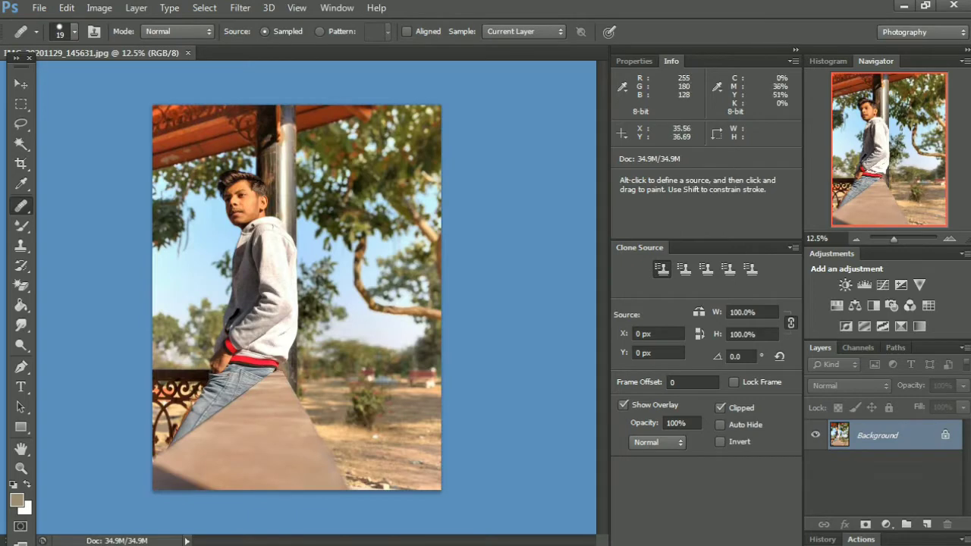
Zoom the photo to 50% and pan the view onto the young man's face.
key("ctrl+plus")
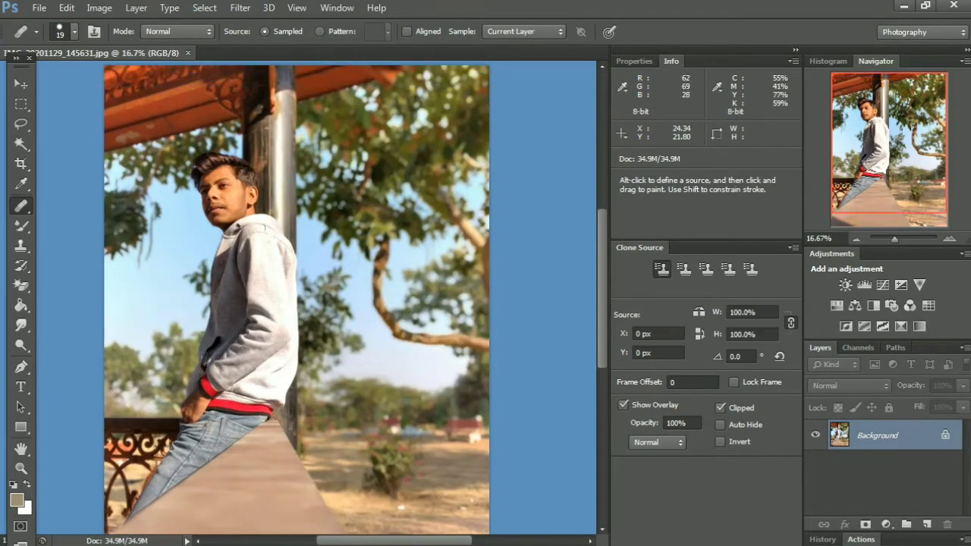
key("ctrl+plus")
key("ctrl+plus")
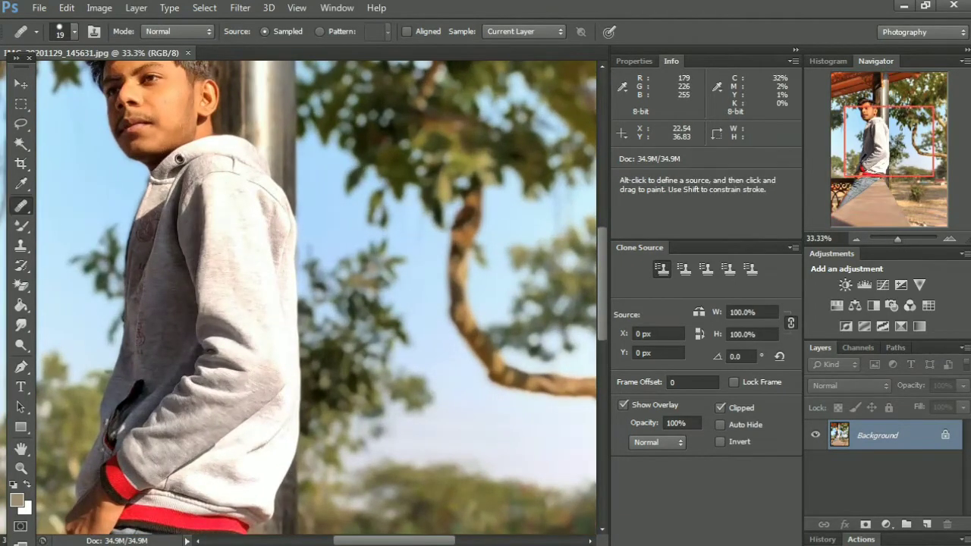
key("ctrl+plus")
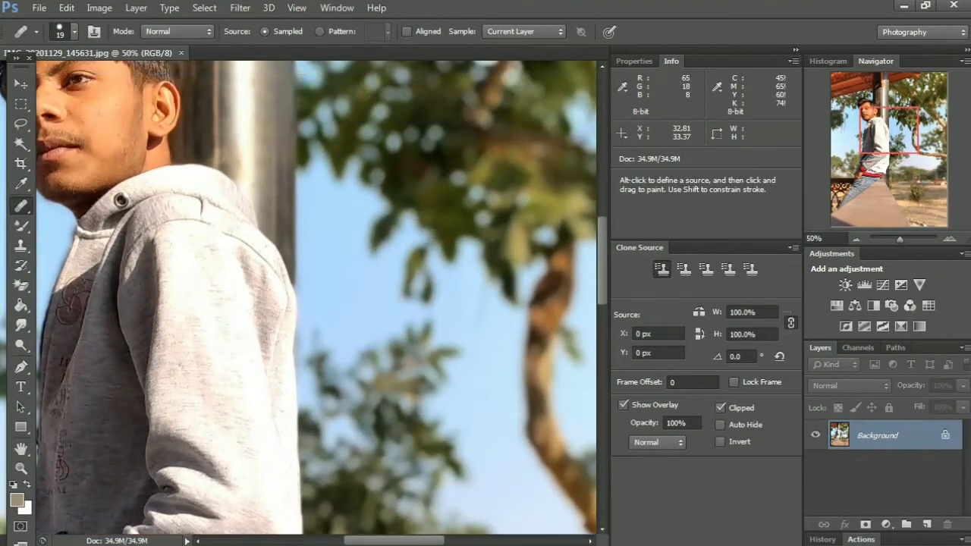
left_click_drag(888, 128, 869, 116)
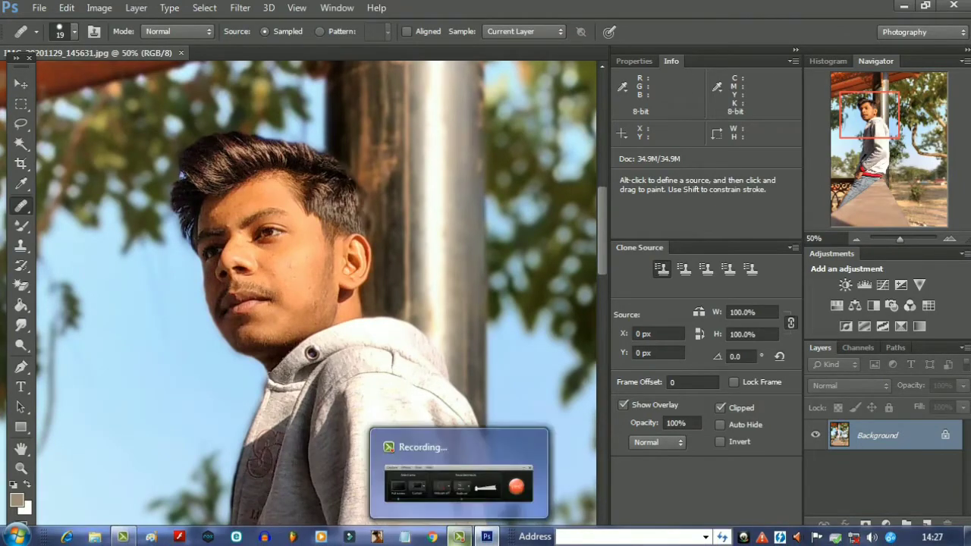
left_click(459, 477)
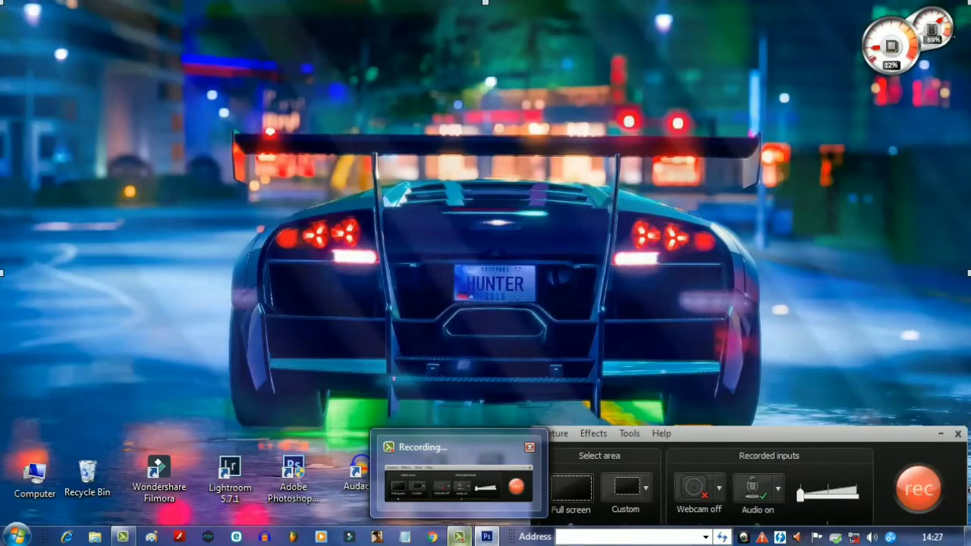
left_click(459, 536)
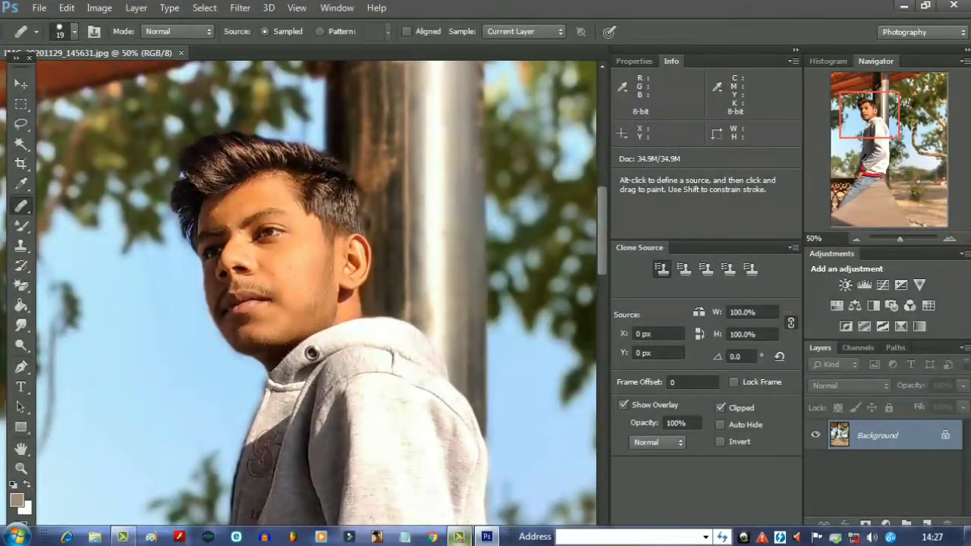
left_click(459, 537)
left_click(459, 536)
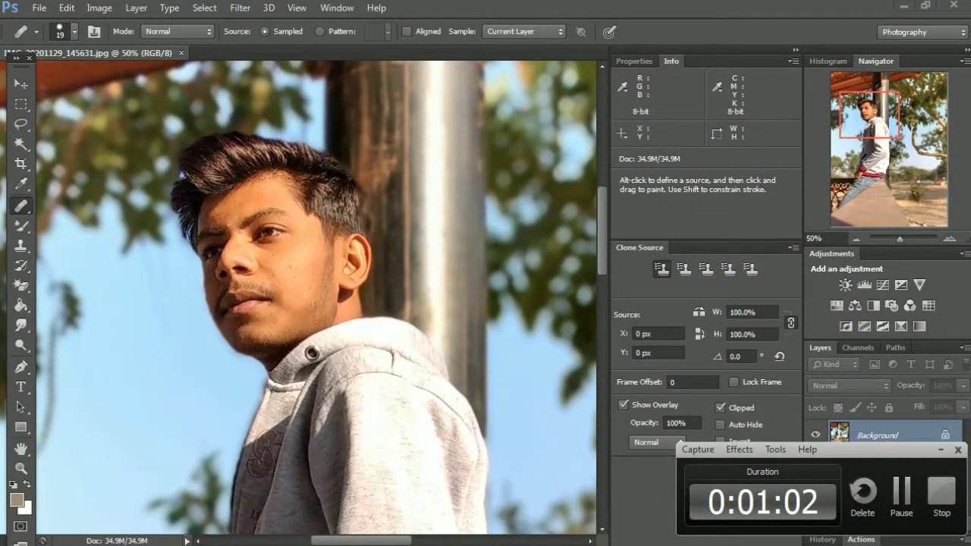
Zoom to 100% and switch to the Spot Healing Brush.
key("ctrl+plus")
key("ctrl+plus")
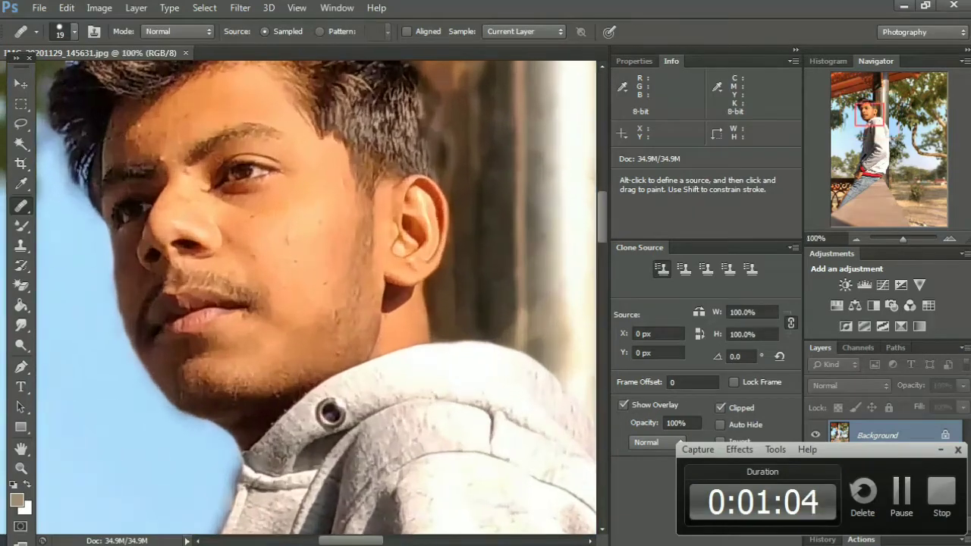
scroll(316, 298, "up", 2)
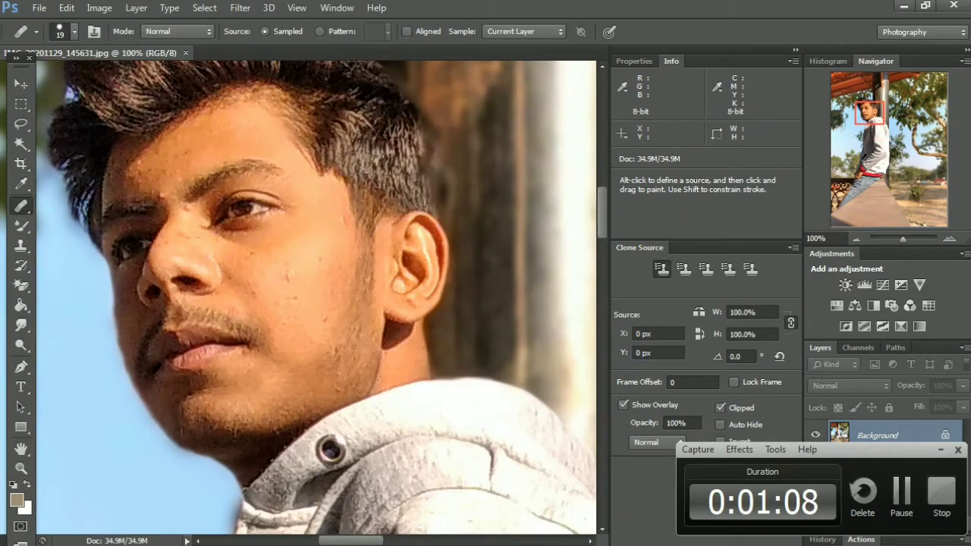
right_click(21, 205)
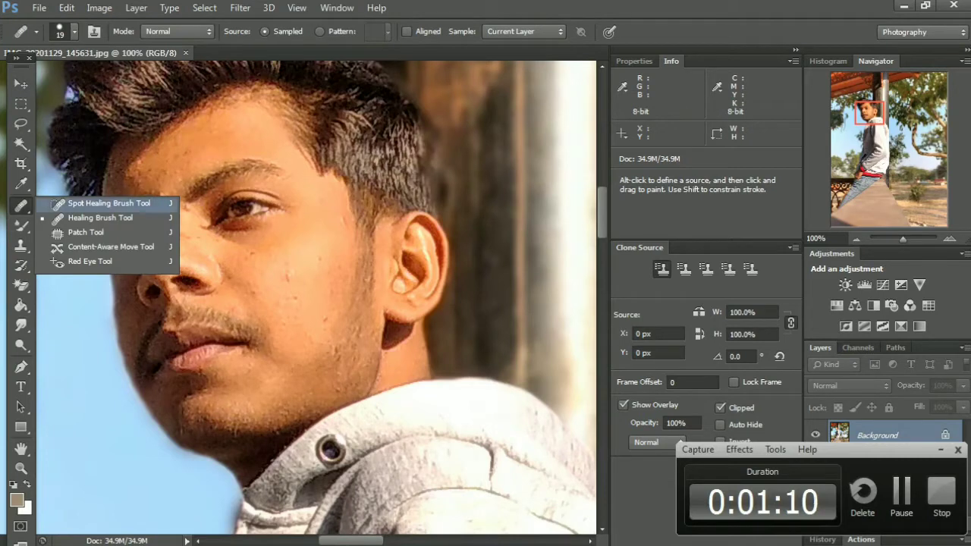
left_click(106, 203)
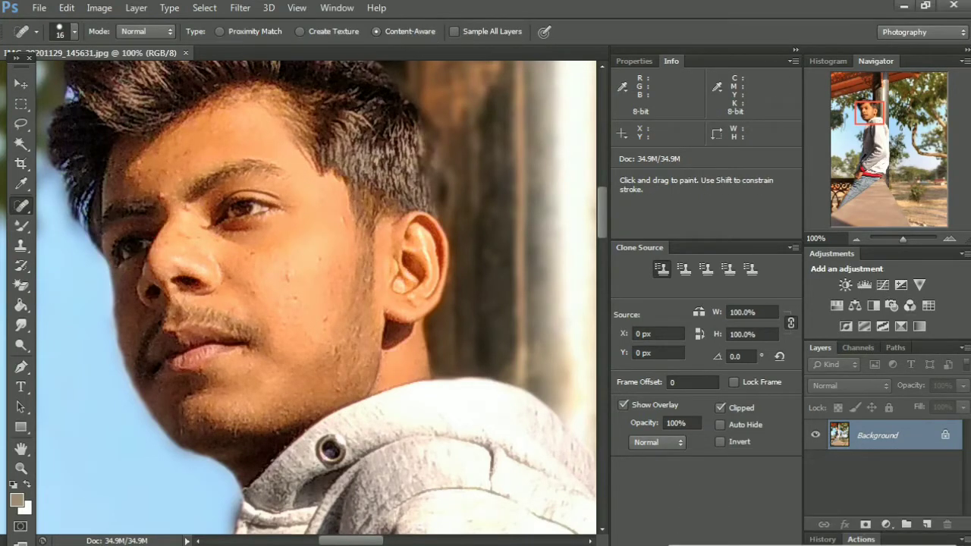
Duplicate the Background layer as Background copy and heal a first cheek blemish.
right_click(872, 435)
left_click(869, 292)
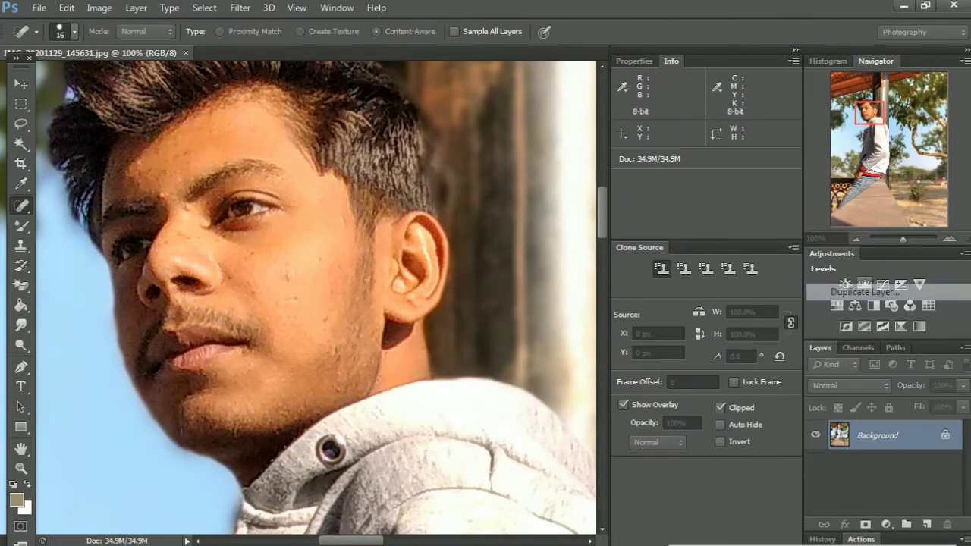
key("Return")
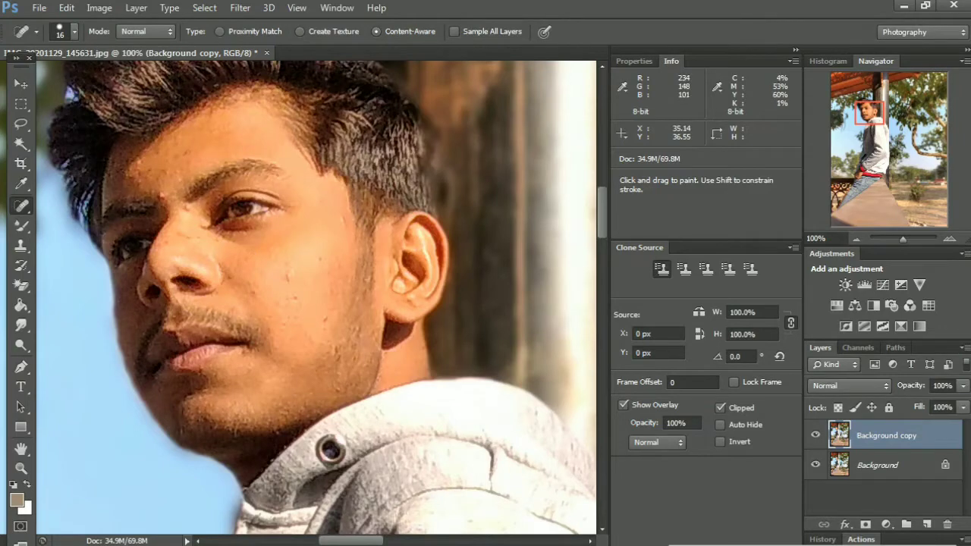
left_click(289, 273)
Heal the spots across the cheek, temple and sideburn at 200% zoom.
left_click(319, 258)
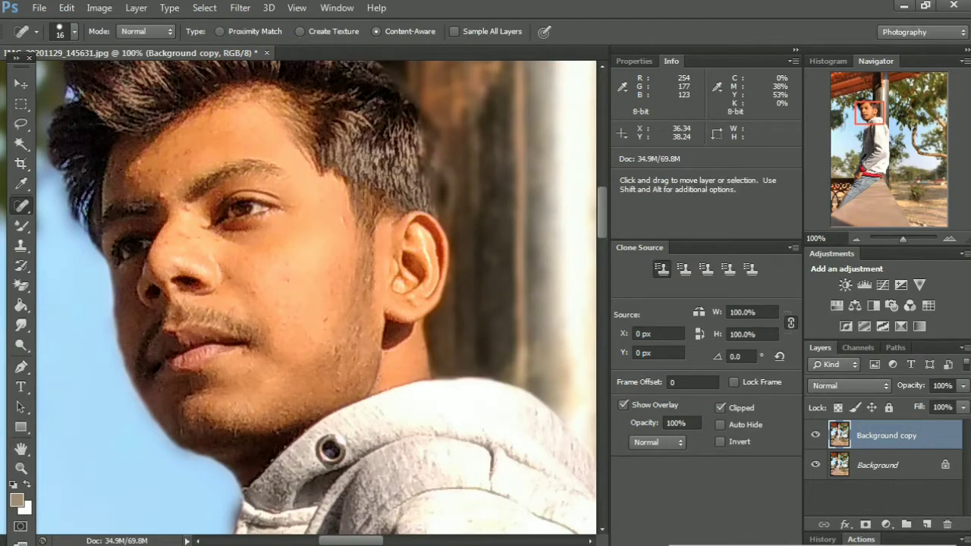
key("ctrl+plus")
left_click(358, 338)
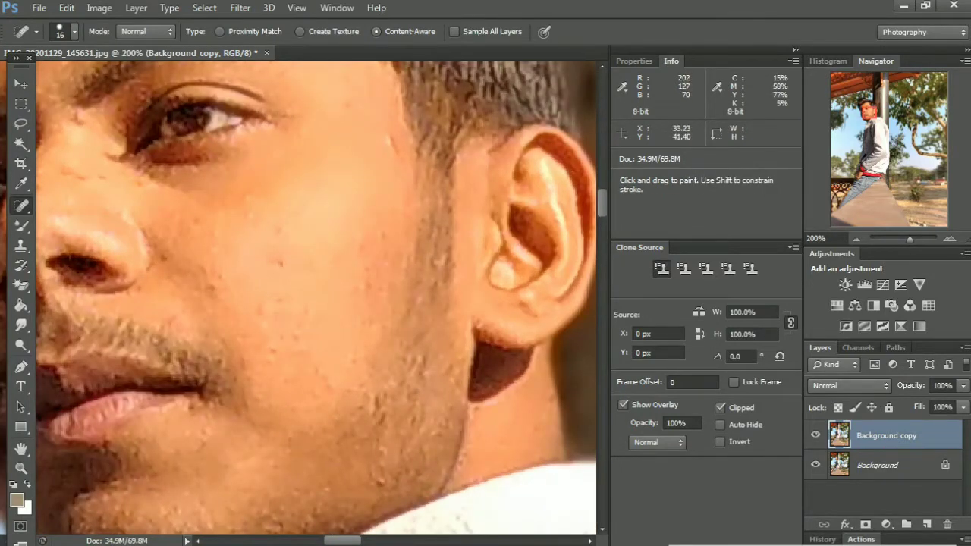
left_click(379, 233)
left_click(389, 146)
left_click(346, 109)
left_click(284, 263)
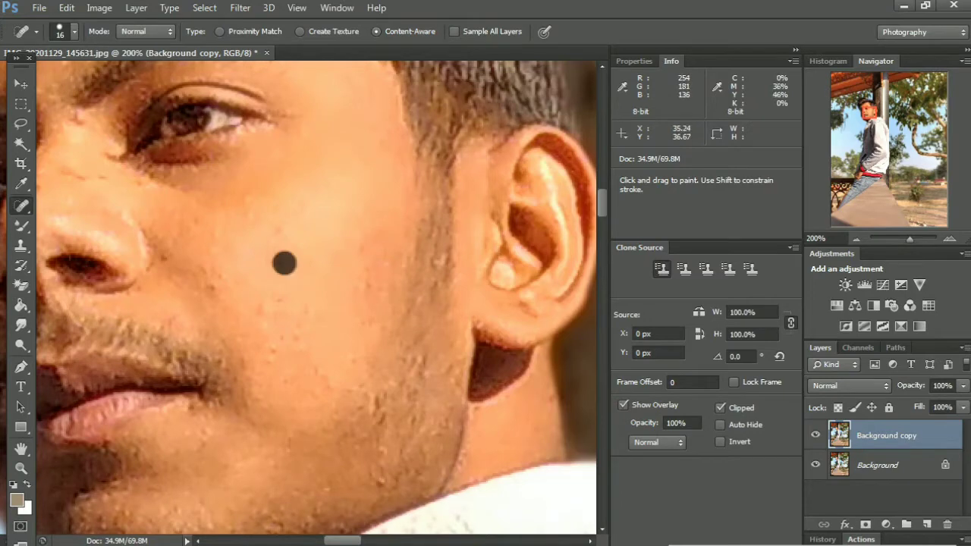
left_click(278, 214)
left_click(299, 200)
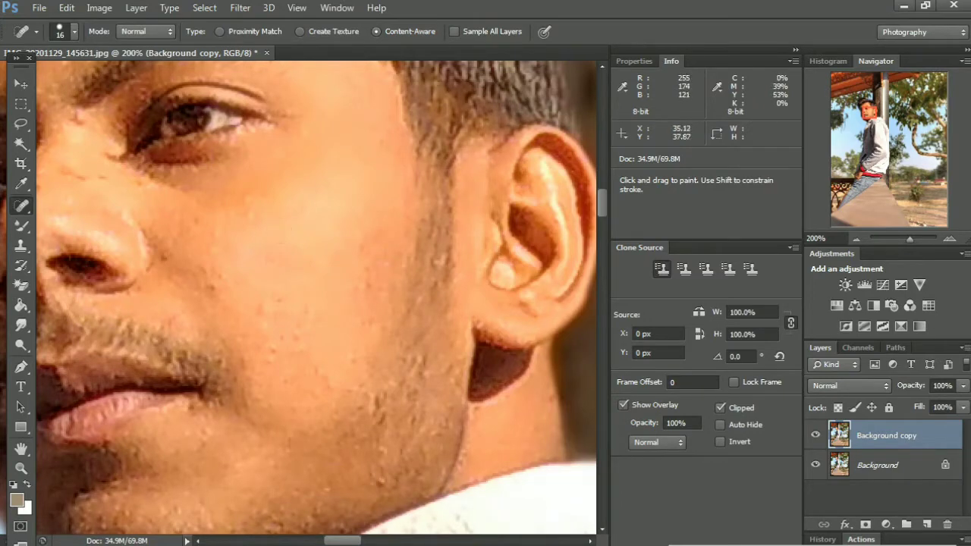
Heal the spots on the lower cheek, jawline, beside the nose and below the eye.
left_click(295, 343)
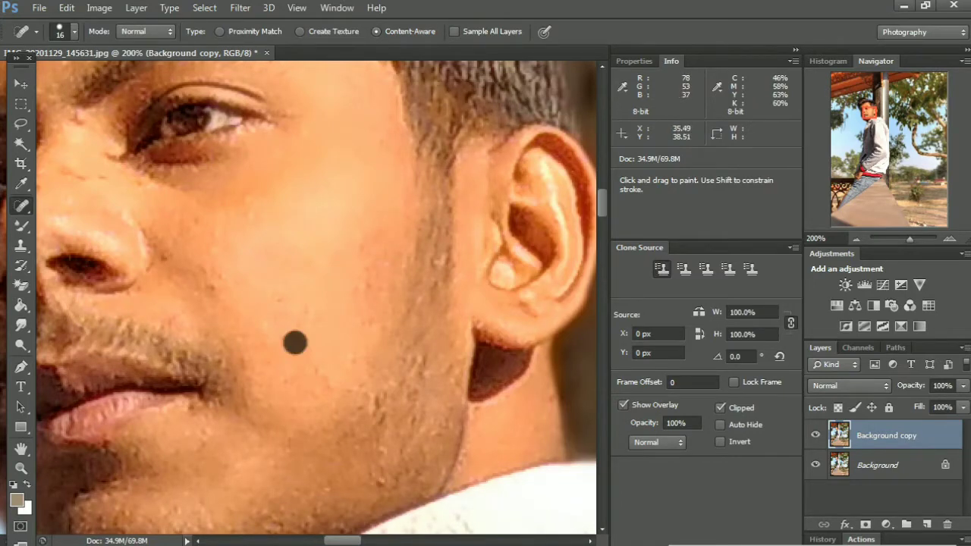
left_click(281, 295)
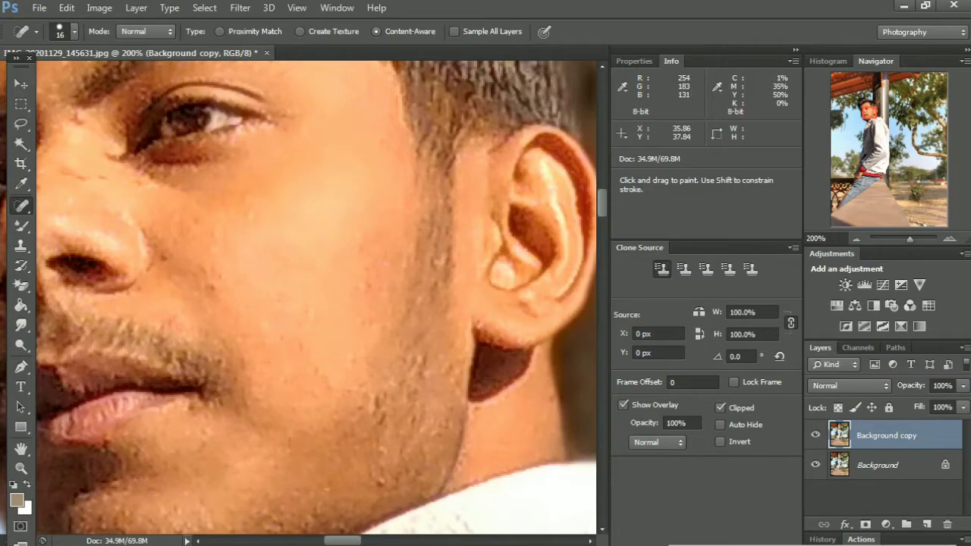
left_click(350, 359)
left_click(170, 253)
left_click(79, 122)
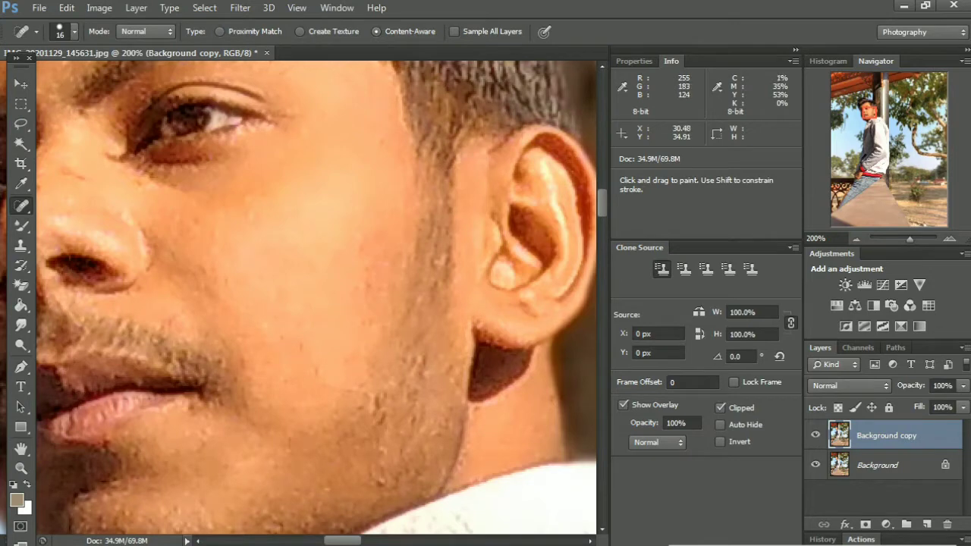
key("ctrl+minus")
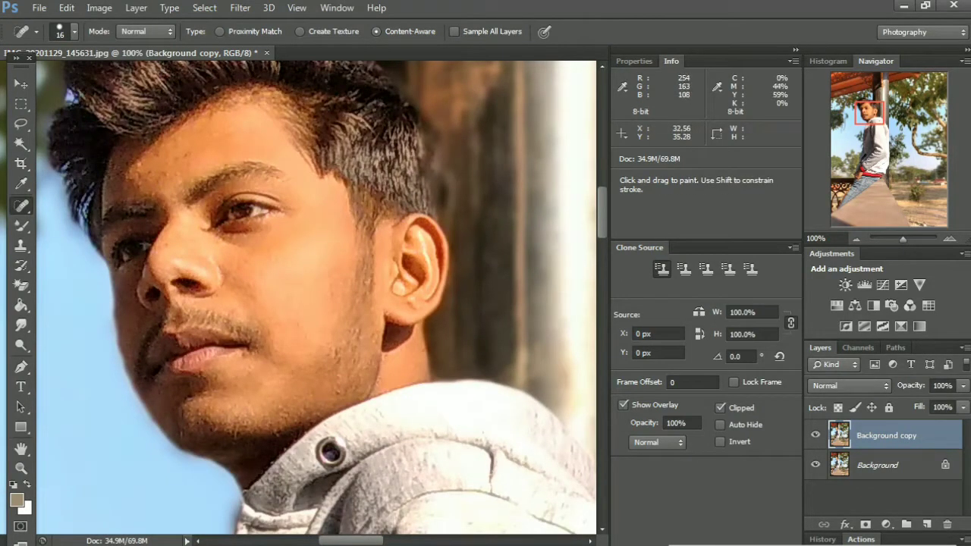
key("ctrl+plus")
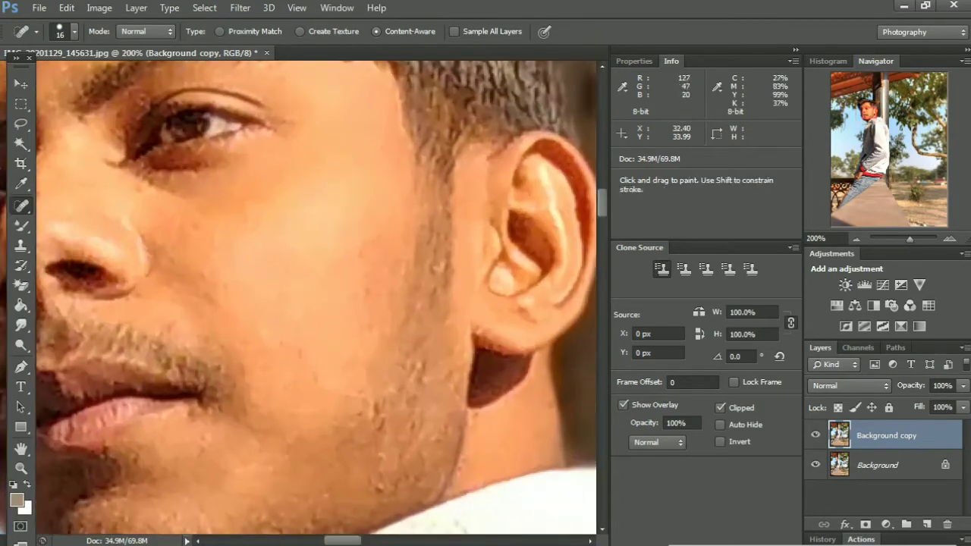
mouse_move(304, 296)
left_mouse_down()
mouse_move(432, 421)
mouse_move(500, 508)
left_mouse_up()
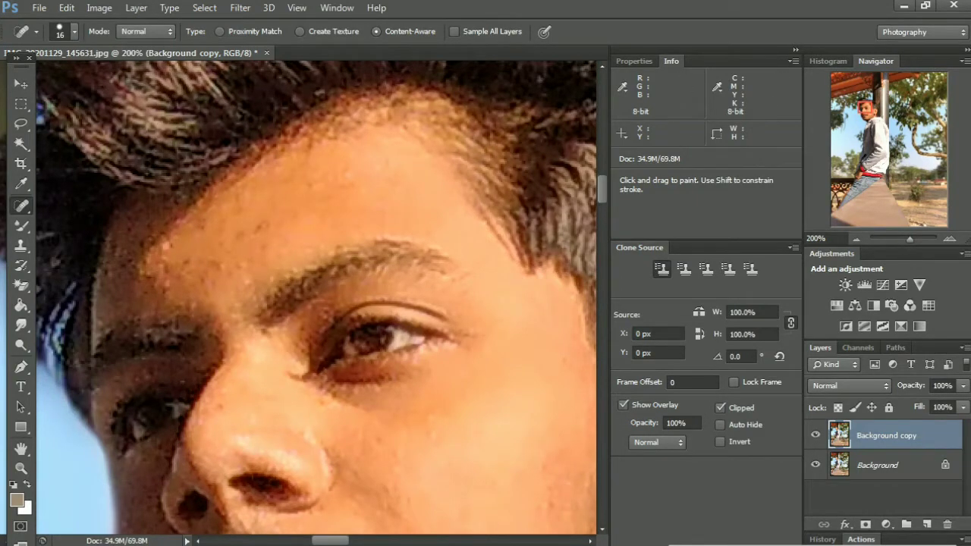
Shrink the Spot Healing Brush to 9 px and heal five forehead blemishes.
left_click(73, 31)
left_click_drag(32, 76, 26, 77)
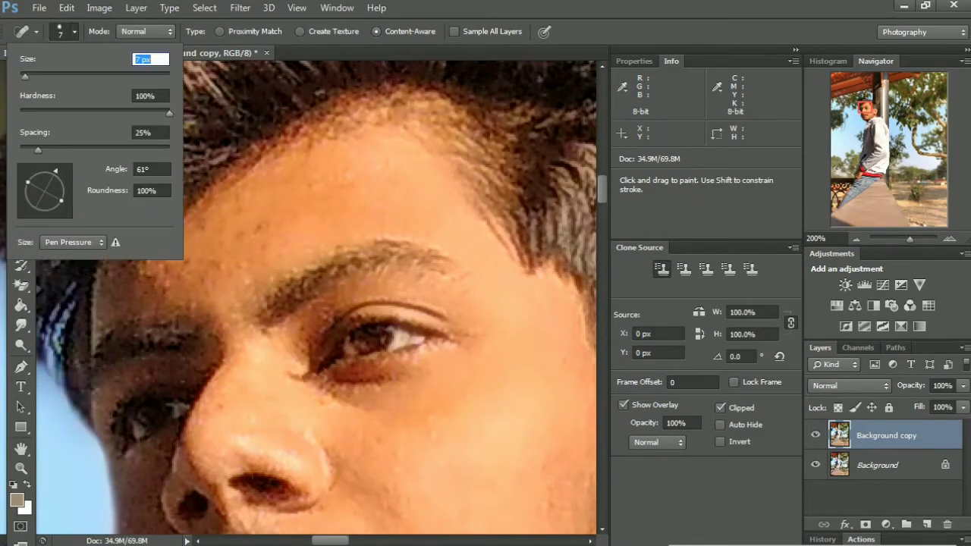
type("9")
key("Return")
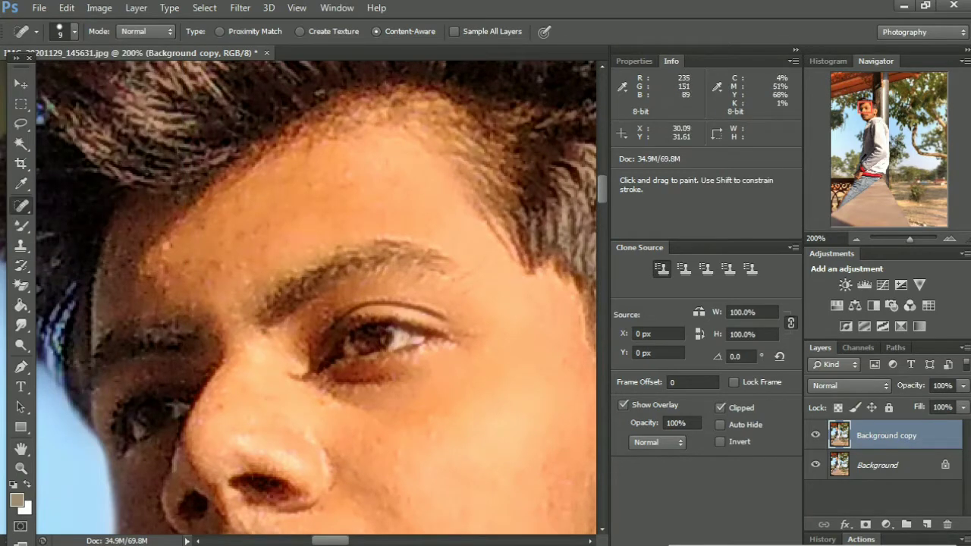
left_click(244, 265)
left_click(265, 232)
left_click(205, 226)
left_click(348, 174)
left_click(372, 206)
Heal the cheek blemishes and zoom out to 100% to review the face.
left_click(431, 437)
left_click(443, 413)
left_click(562, 360)
left_click(266, 399)
scroll(316, 298, "down", 1)
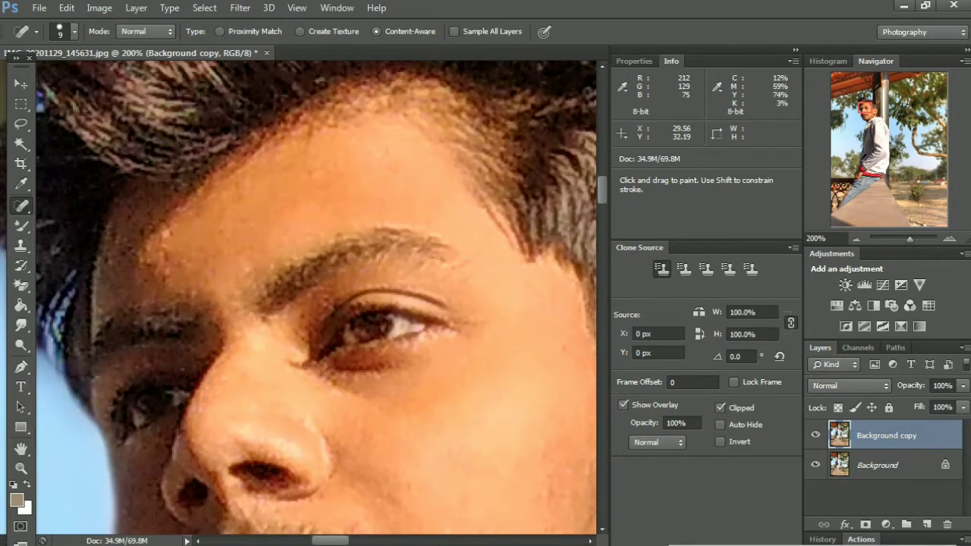
scroll(316, 298, "down", 1)
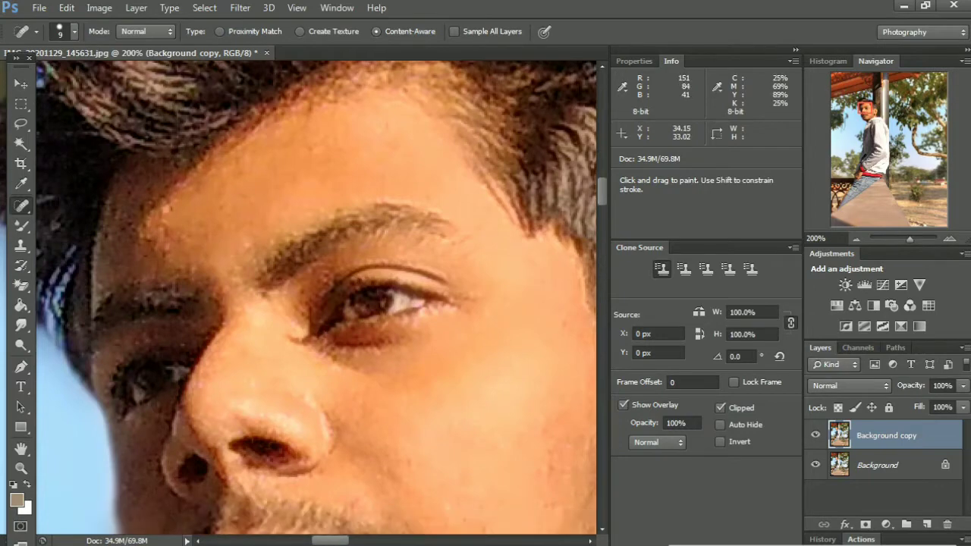
key("ctrl+minus")
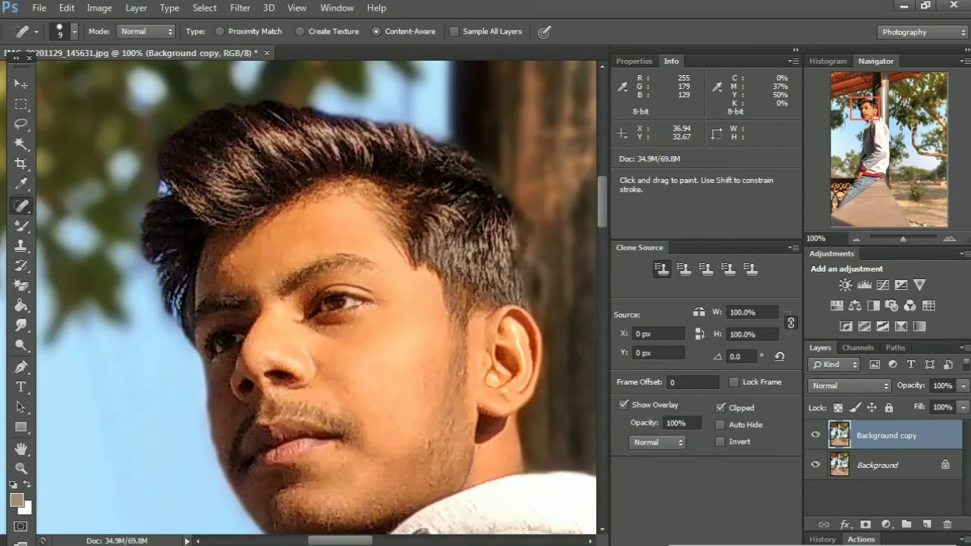
Return to 100% zoom and enlarge the Spot Healing Brush to 16 px.
key("ctrl+minus")
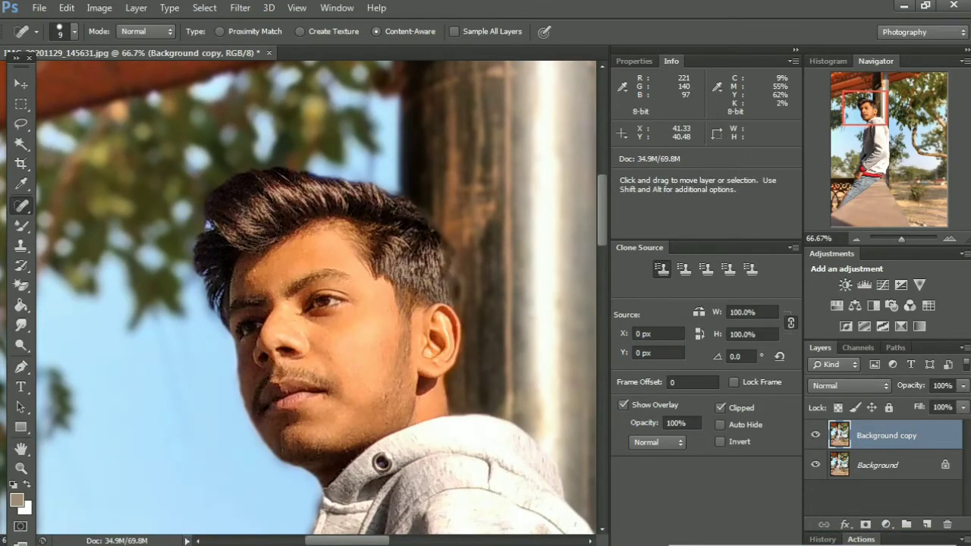
key("ctrl+plus")
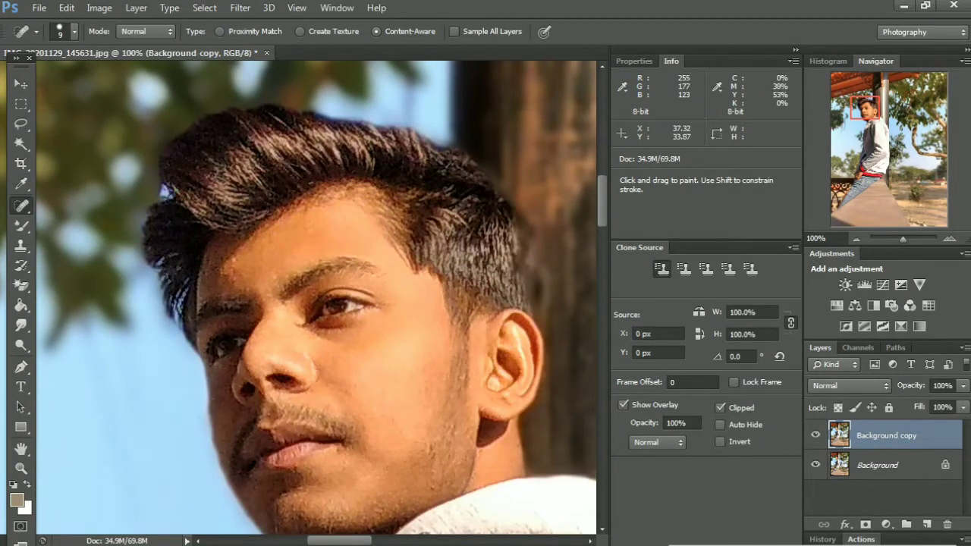
left_click(74, 31)
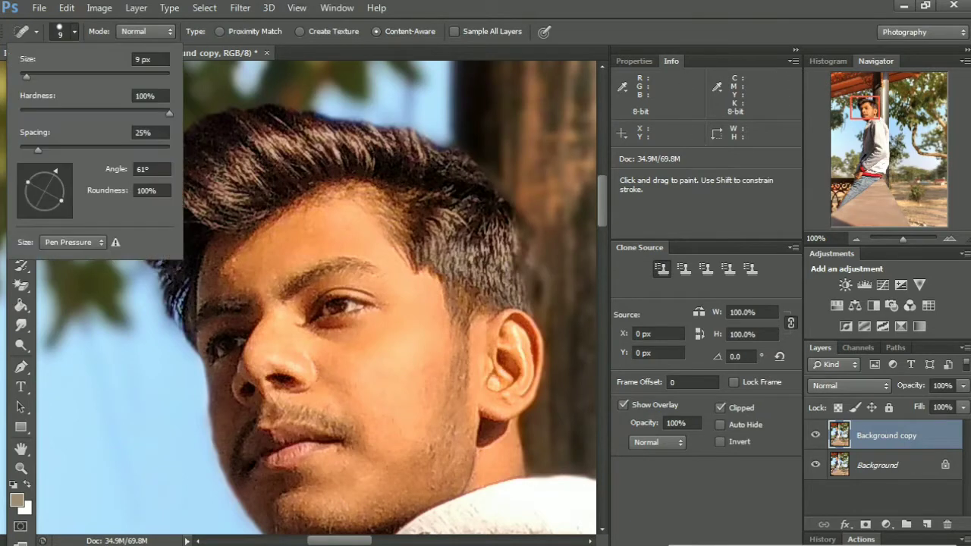
key("Escape")
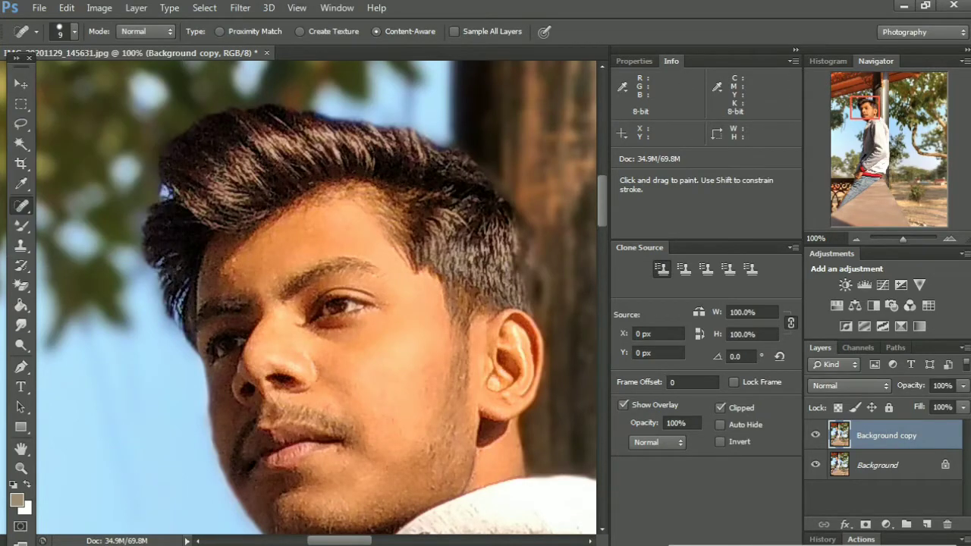
left_click(74, 31)
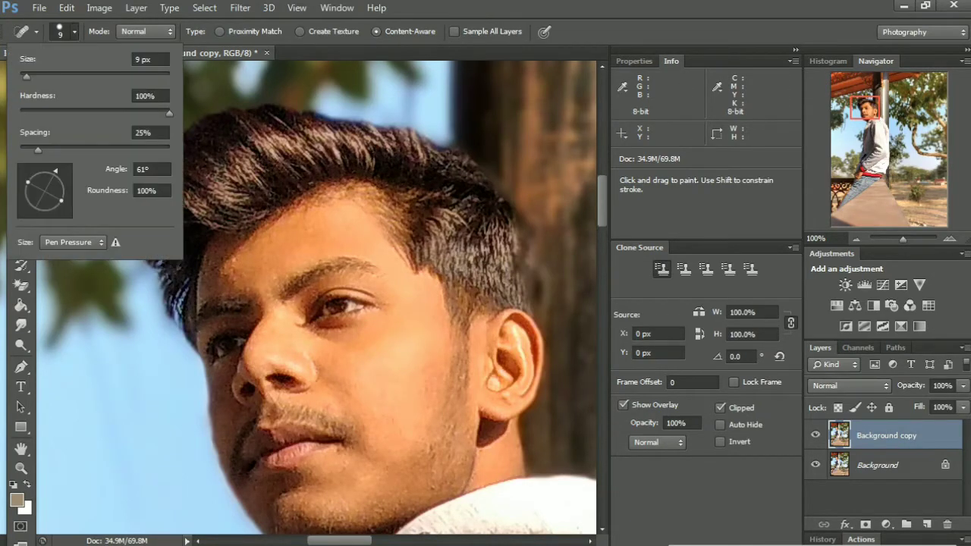
left_click_drag(25, 77, 31, 77)
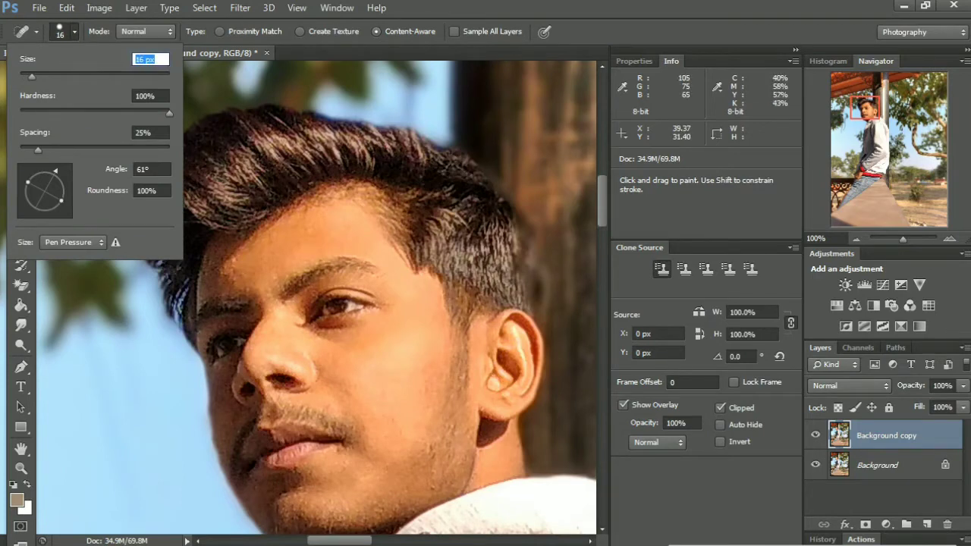
key("Return")
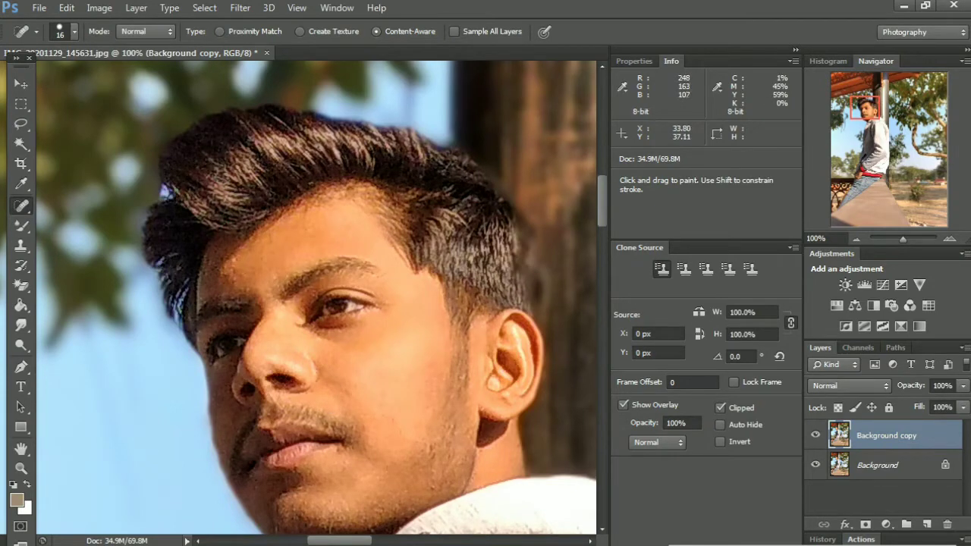
Heal two blemishes on the lower cheek and scroll to review the face.
left_click(393, 424)
left_click(402, 436)
scroll(316, 299, "down", 1)
scroll(316, 298, "down", 1)
scroll(316, 298, "down", 1)
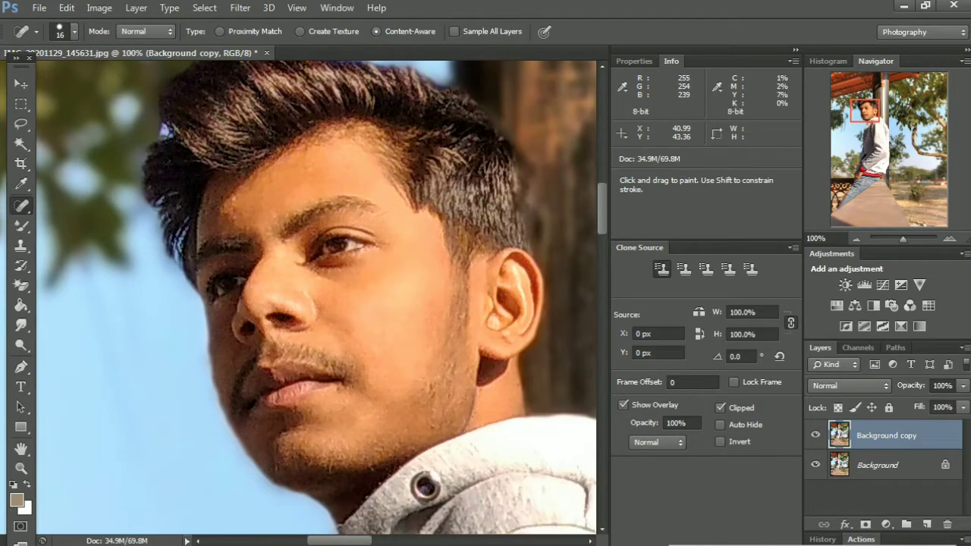
scroll(316, 298, "down", 1)
scroll(316, 298, "up", 1)
scroll(316, 298, "up", 1)
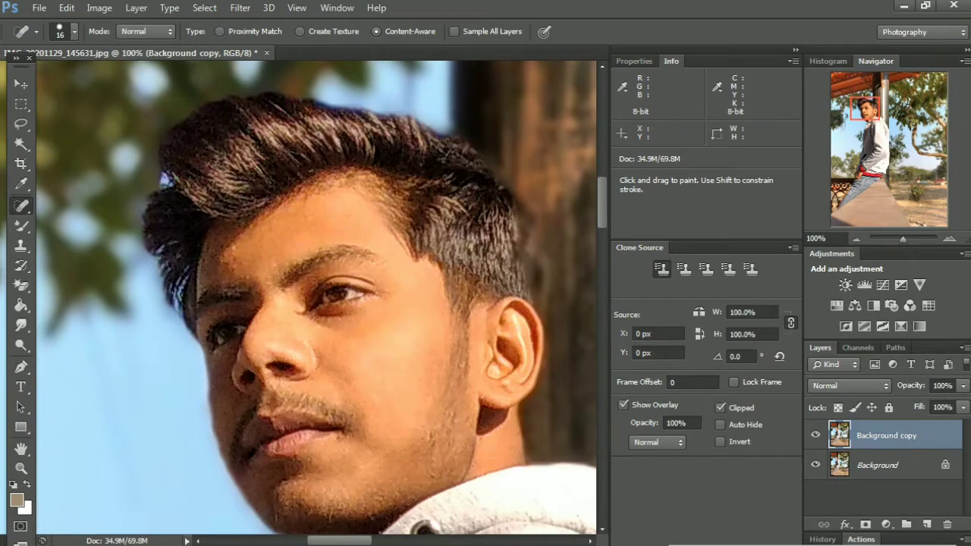
Switch to the Mixer Brush Tool from the brush tool group.
right_click(22, 205)
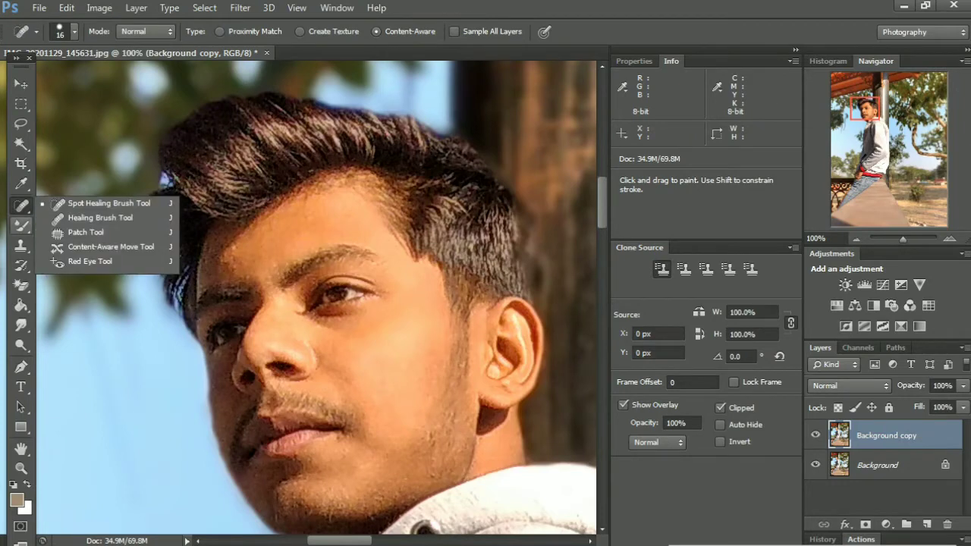
left_click(21, 225)
right_click(21, 225)
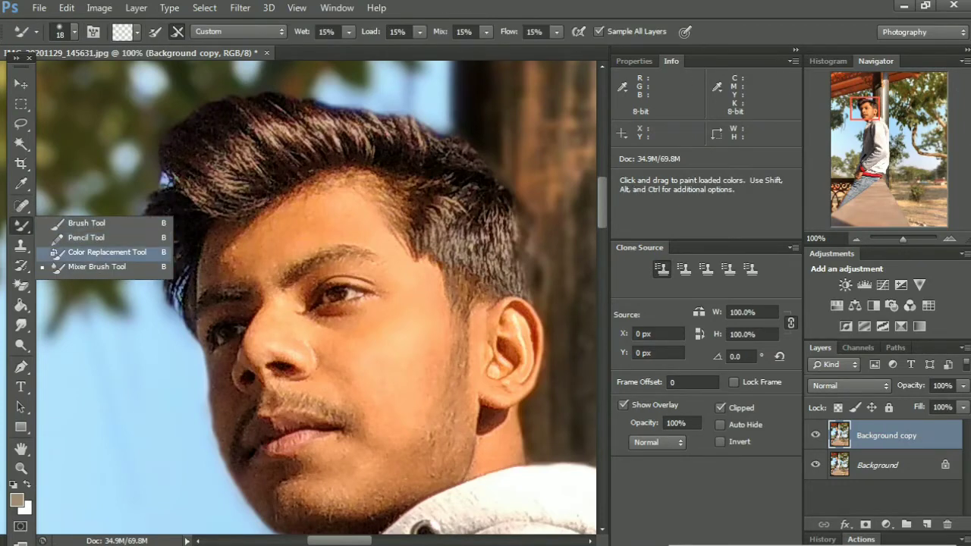
left_click(97, 266)
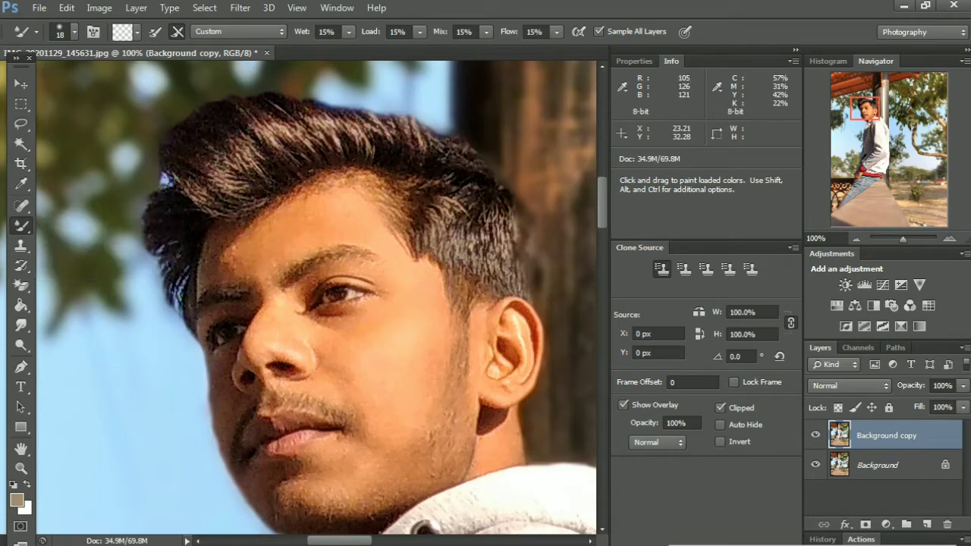
right_click(21, 225)
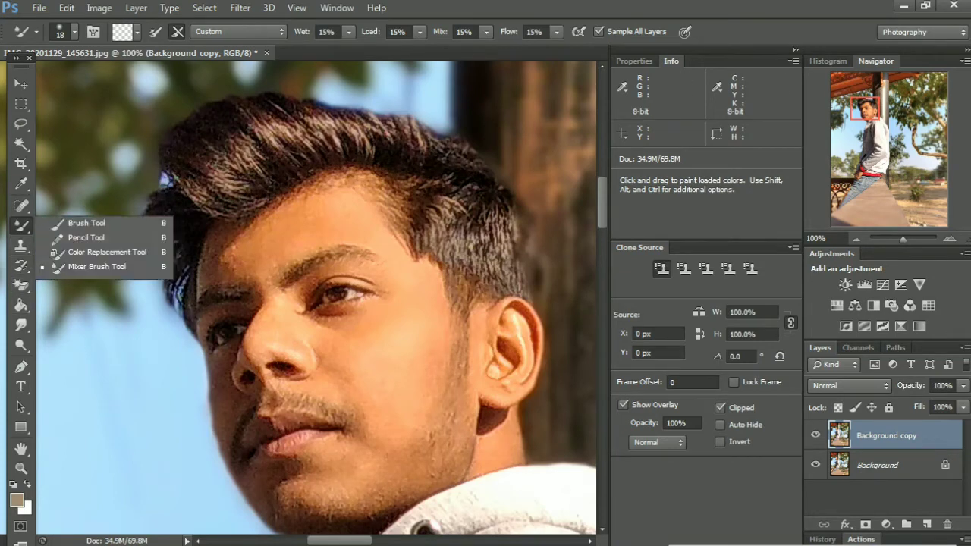
left_click(98, 266)
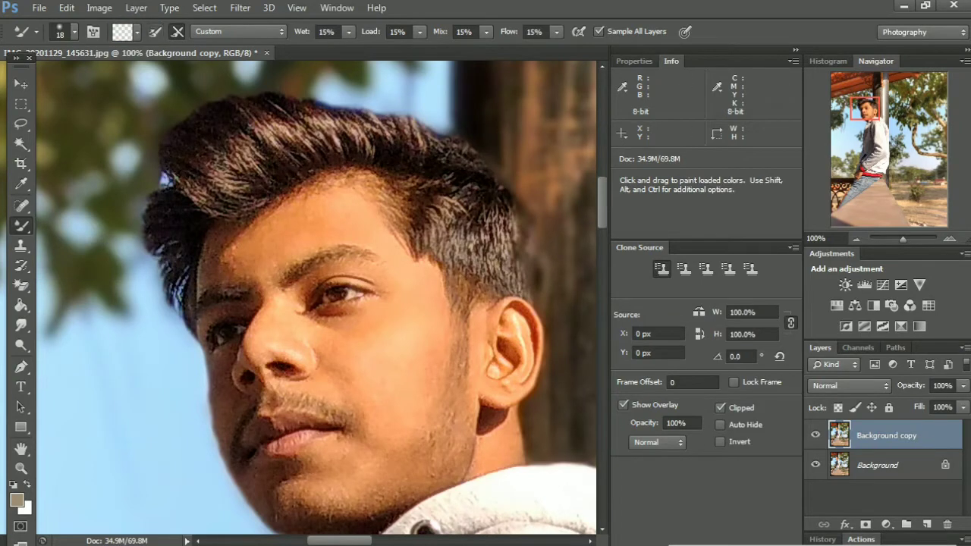
Set the Mixer Brush to 14 px and check Wet and Load at 15%.
left_click(75, 31)
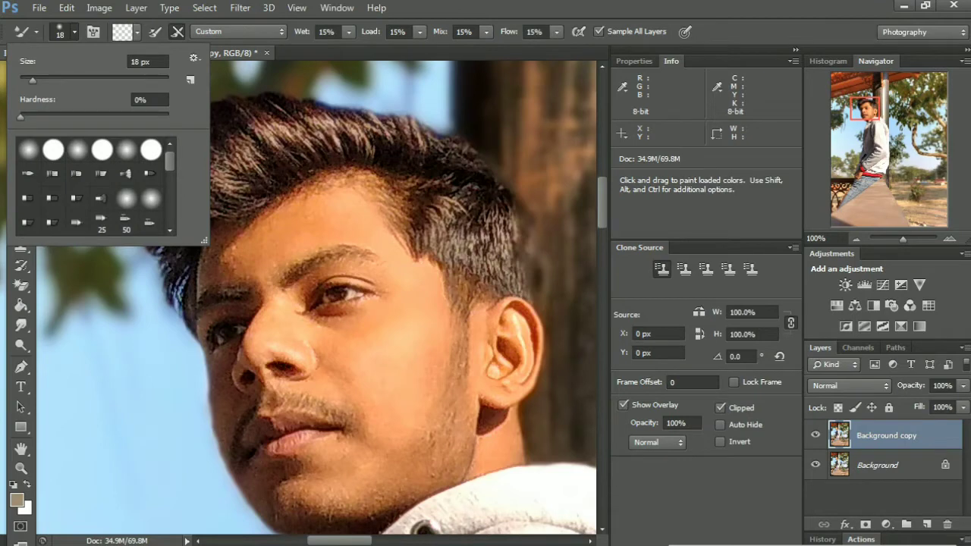
key("bracketright")
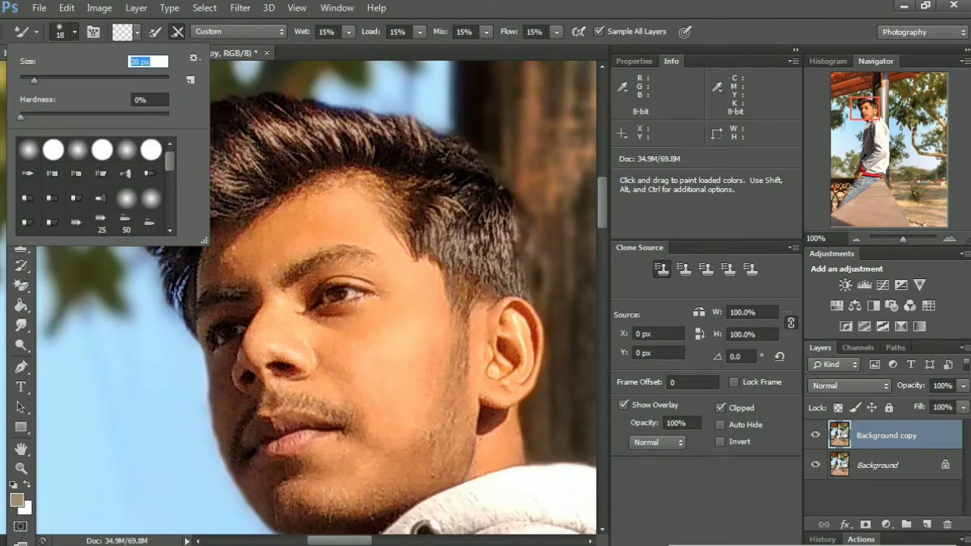
left_click_drag(34, 79, 31, 80)
key("Return")
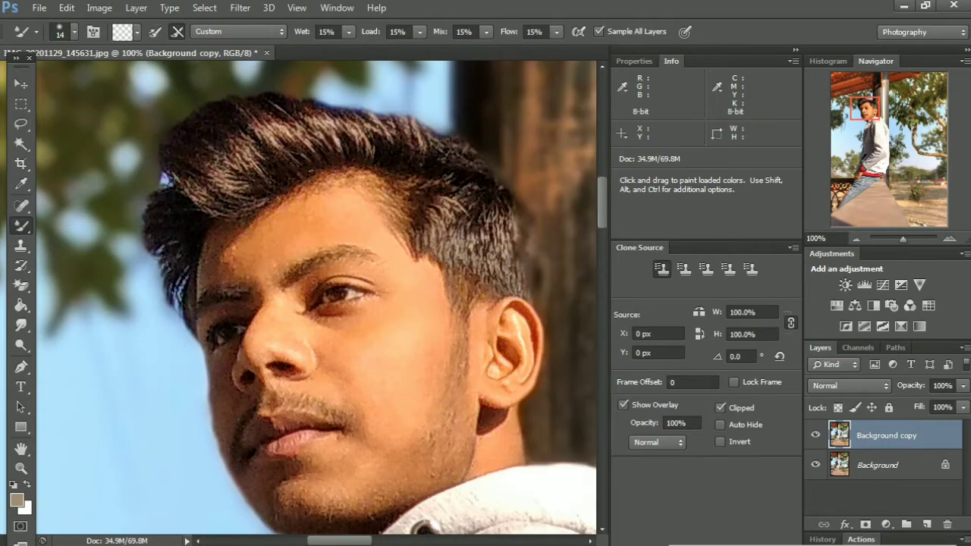
key("Return")
key("Tab")
key("Tab")
key("Tab")
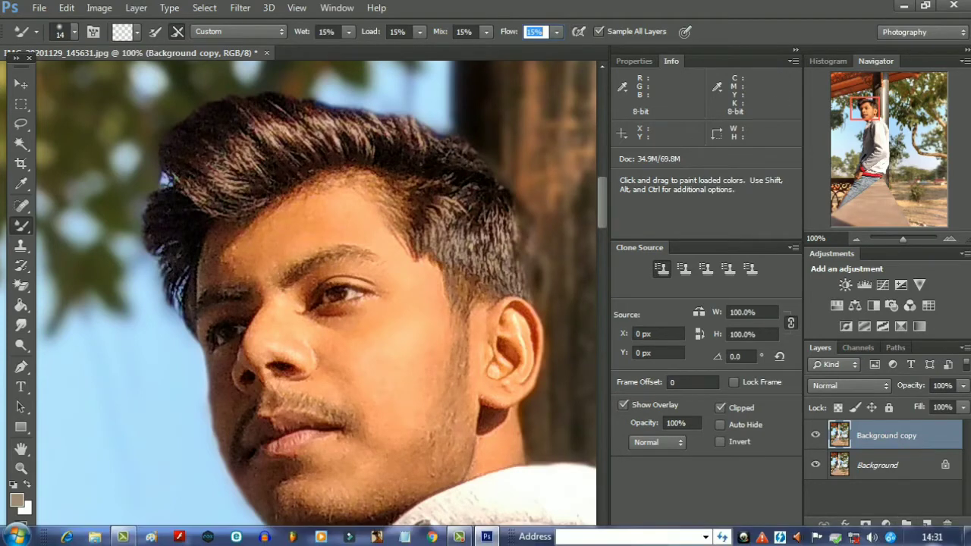
Add a new empty Layer 1 above Background copy.
left_click(926, 523)
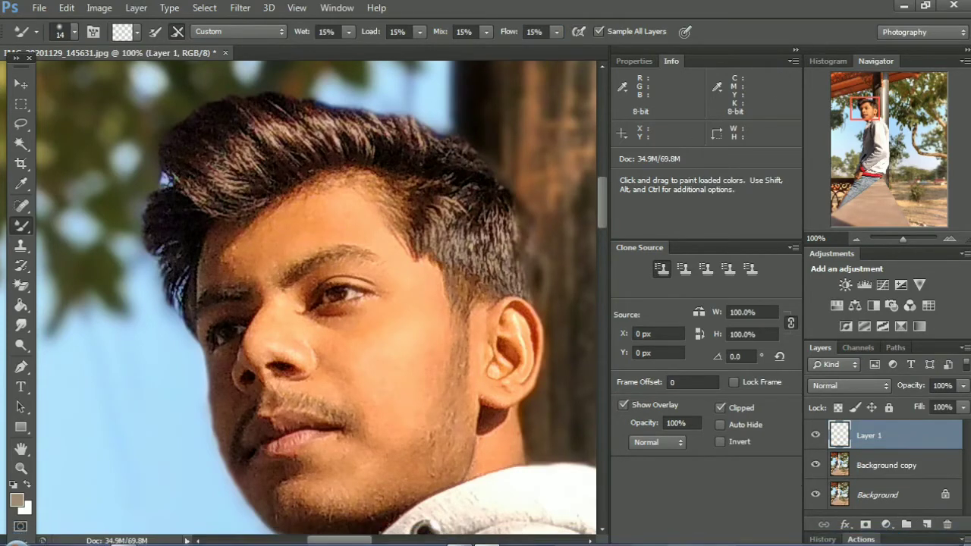
right_click(889, 435)
key("Escape")
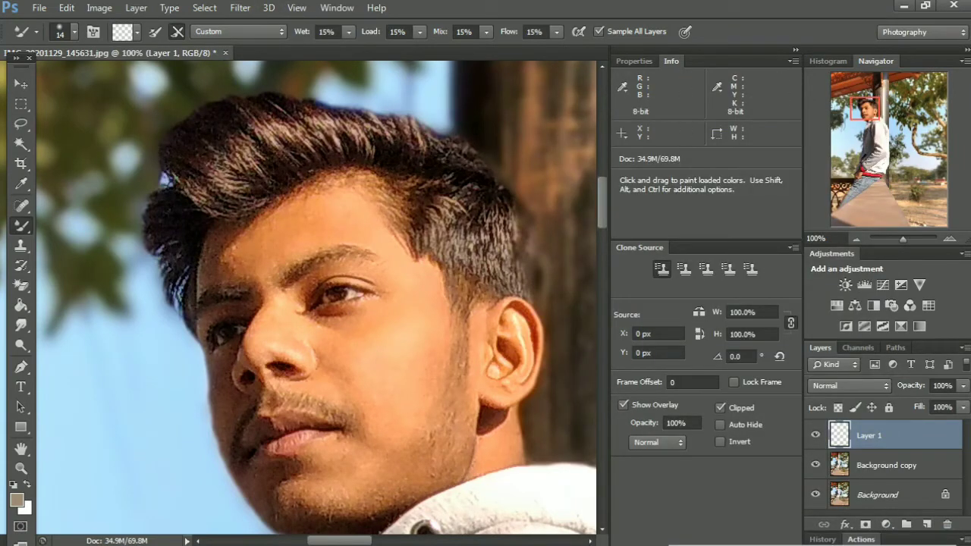
Set the Mixer Brush to 19 px and brush over the facial skin at 200% zoom.
left_click(73, 31)
left_click_drag(31, 80, 34, 79)
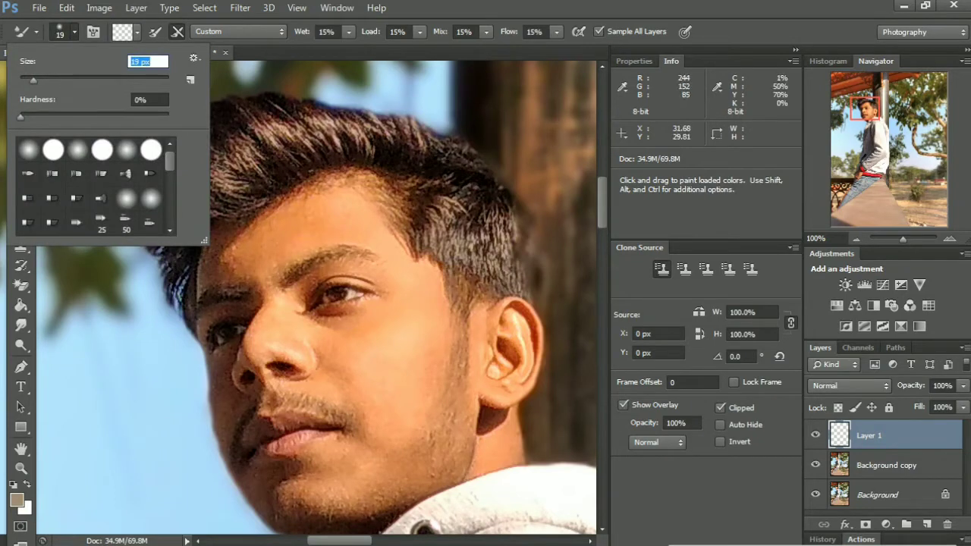
key("Return")
key("ctrl+plus")
scroll(317, 298, "up", 2)
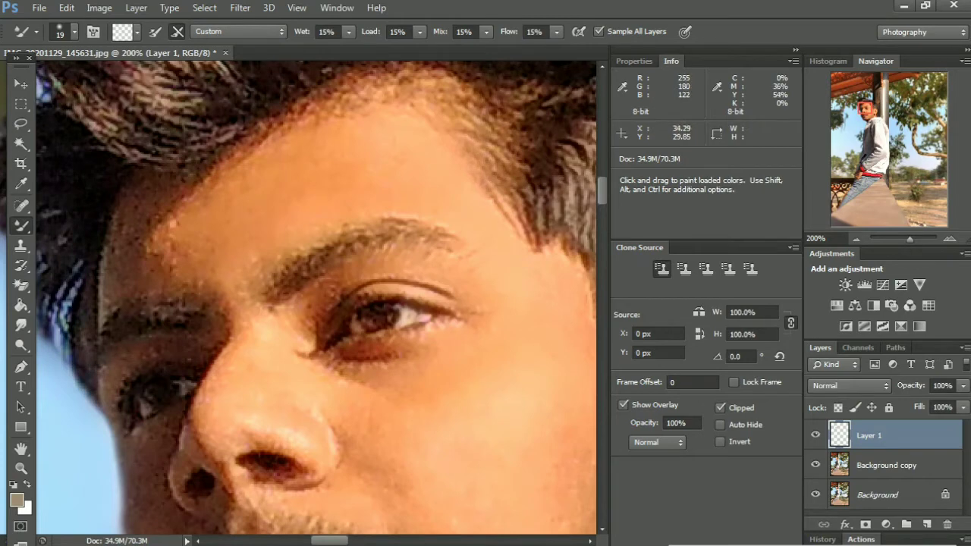
key("ctrl+minus")
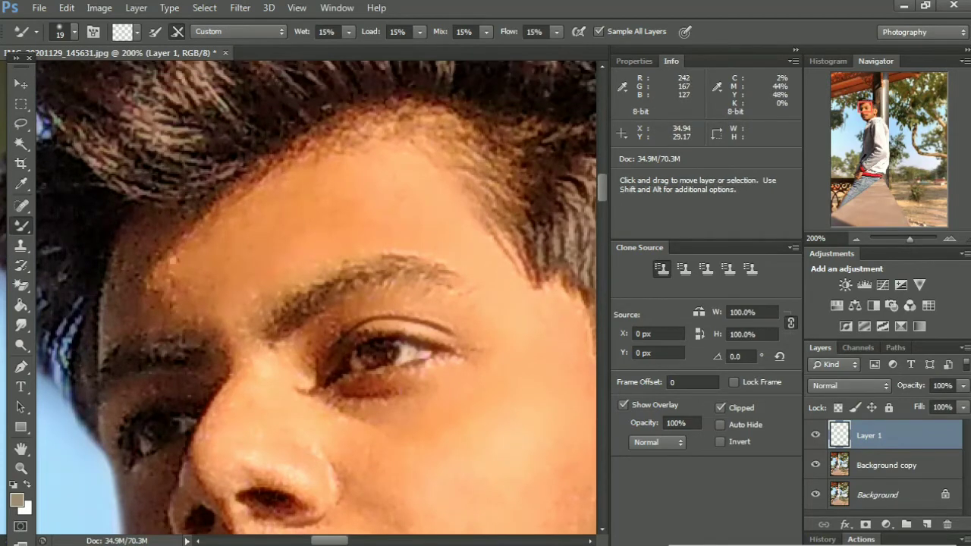
scroll(316, 296, "up", 2)
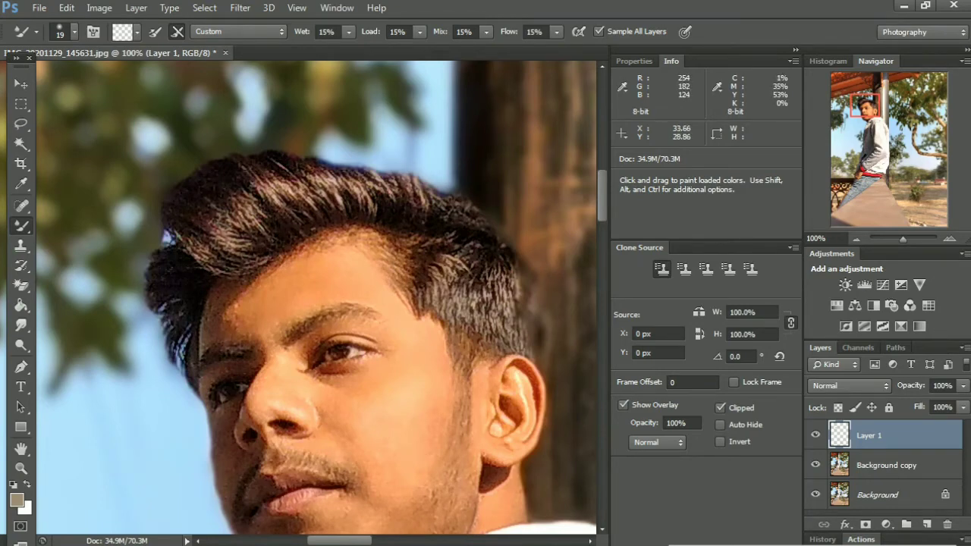
Blend the cheek and nose skin with mixer-brush strokes at 200%, then move up to the forehead.
key("ctrl")
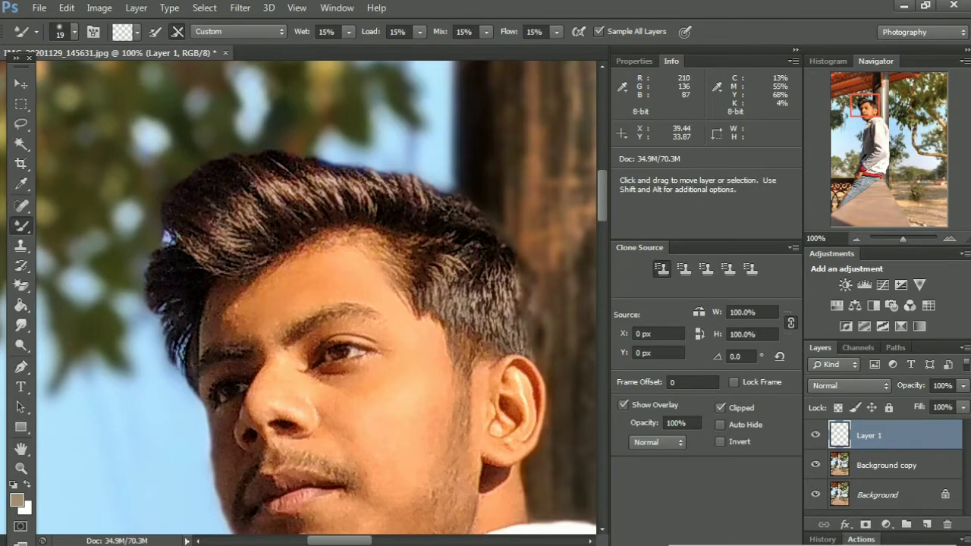
key("ctrl+plus")
scroll(317, 298, "down", 3)
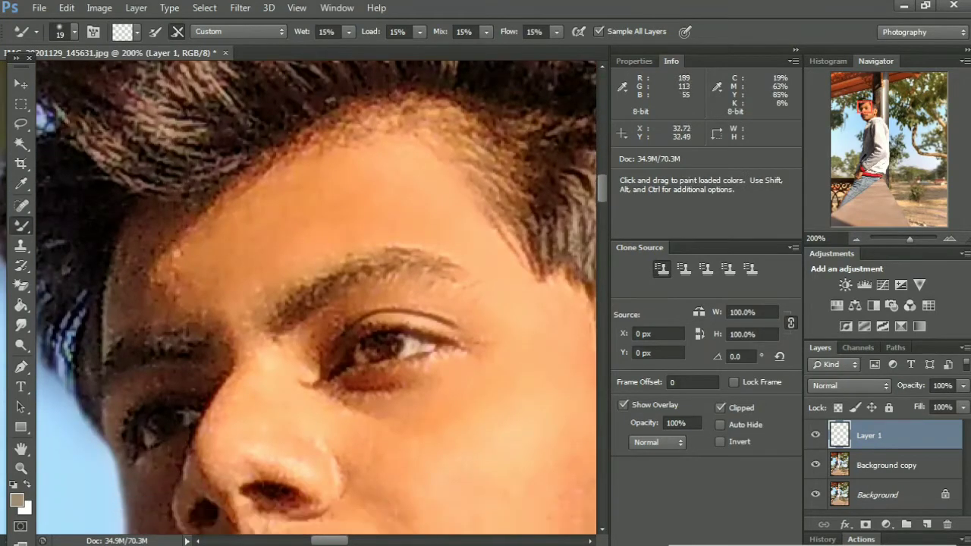
scroll(316, 298, "down", 1)
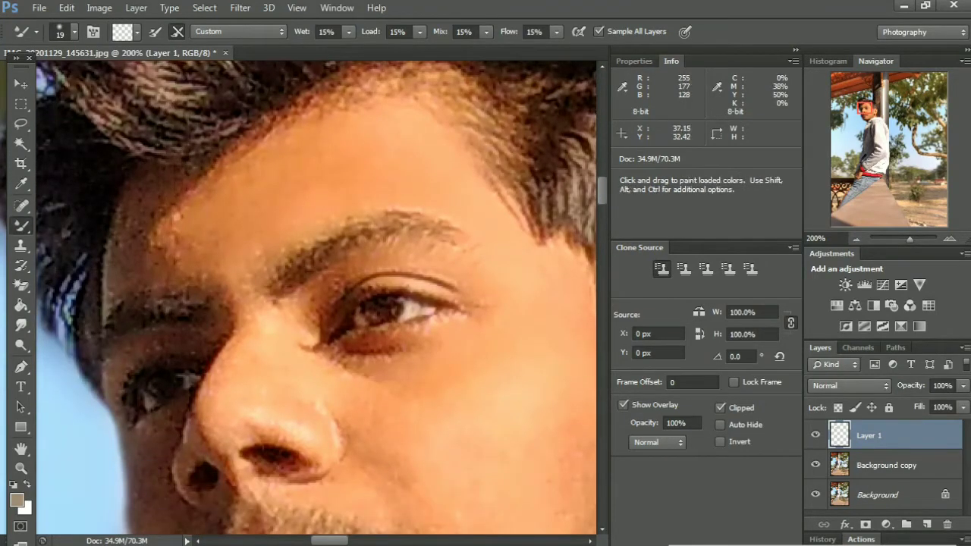
scroll(321, 303, "down", 5)
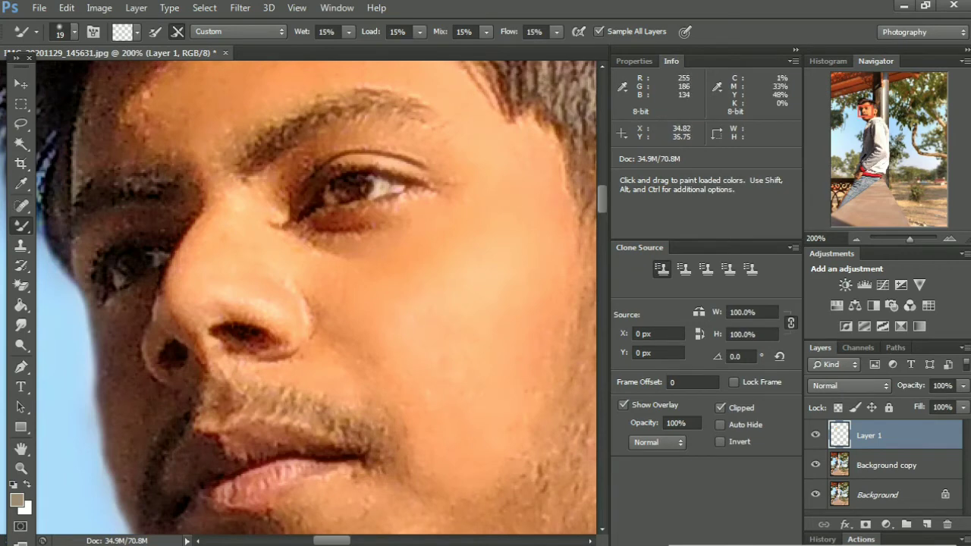
scroll(315, 296, "up", 2)
scroll(314, 296, "up", 1)
scroll(315, 295, "up", 3)
scroll(314, 296, "up", 2)
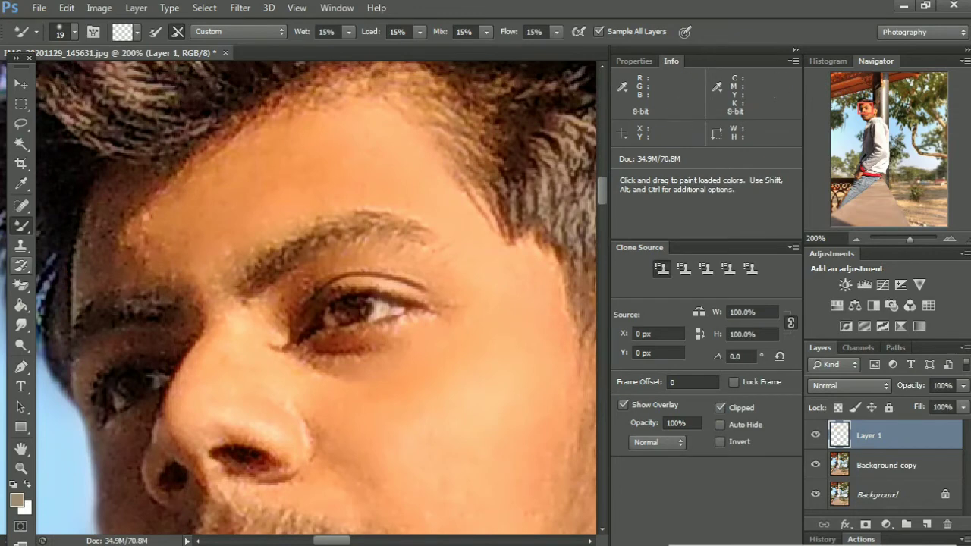
Spot-heal the small forehead spots on the Background copy layer, then return to Layer 1.
left_click(21, 205)
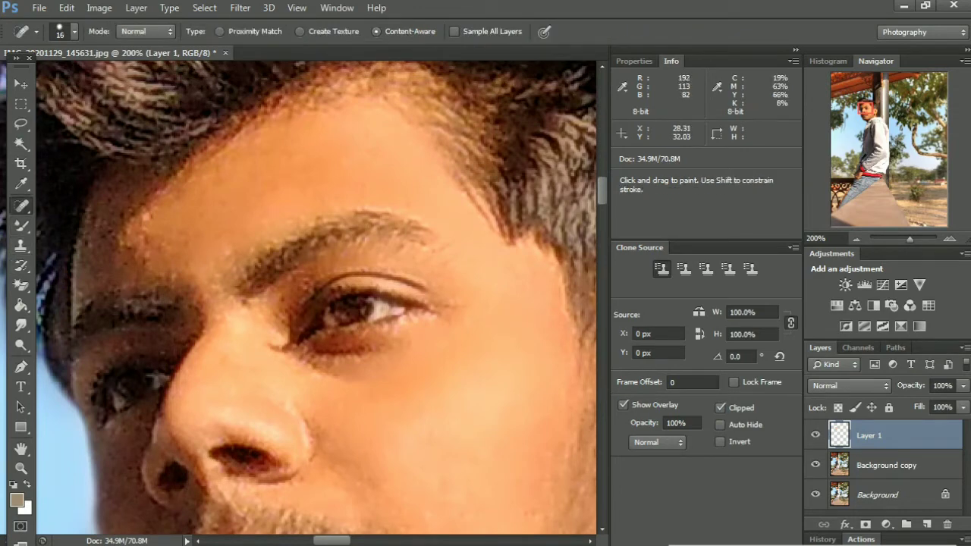
left_click(147, 254)
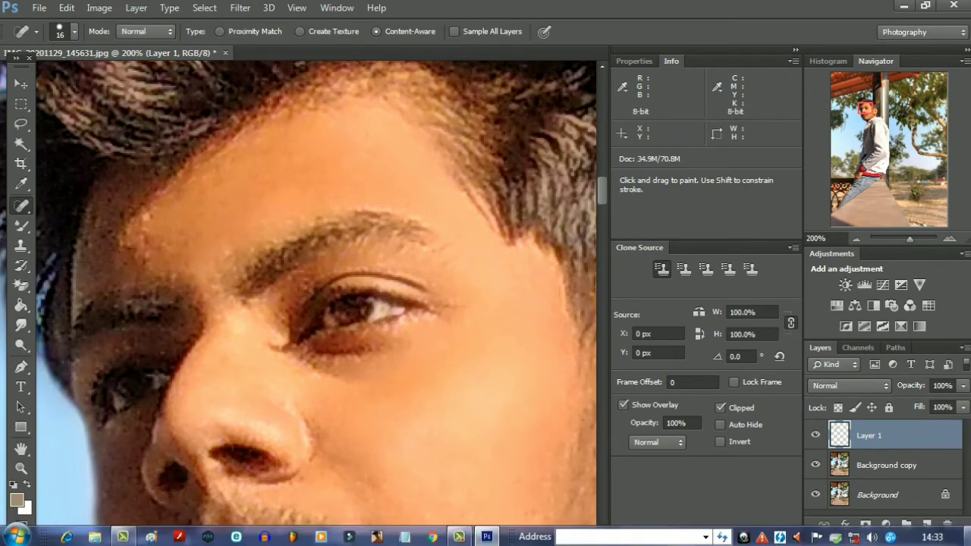
key("alt+bracketleft")
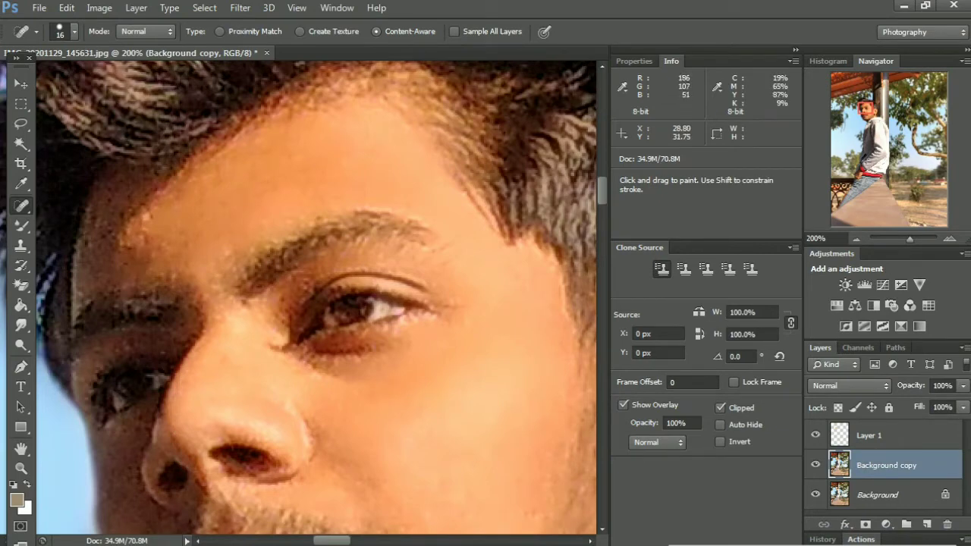
left_click(151, 213)
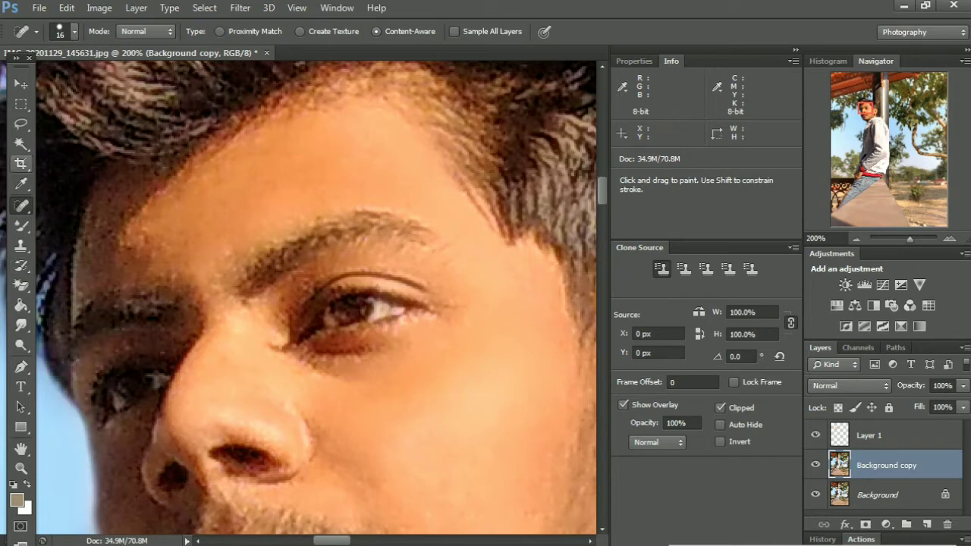
key("alt+bracketright")
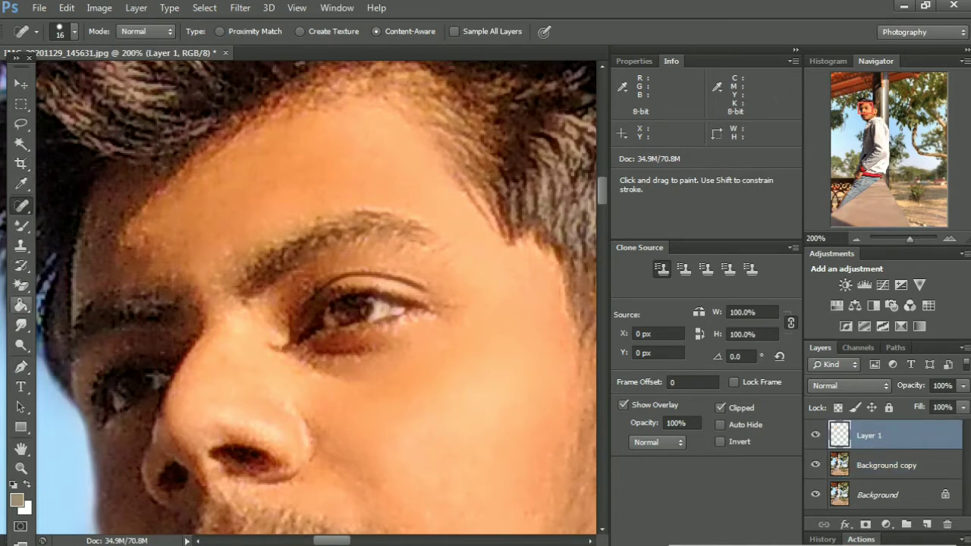
key("b")
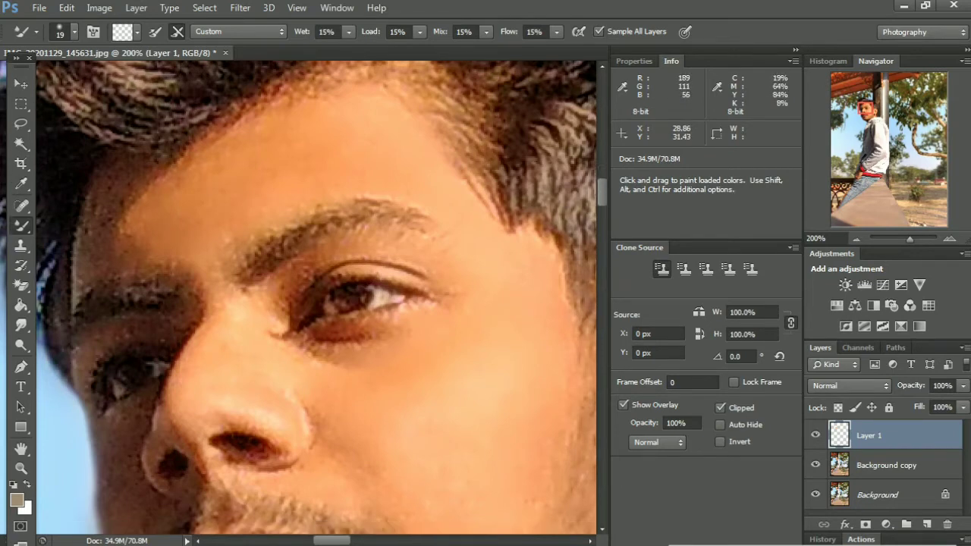
Blend the cheek and upper-lip skin with Mixer Brush strokes on Layer 1.
scroll(318, 296, "down", 2)
scroll(319, 295, "down", 2)
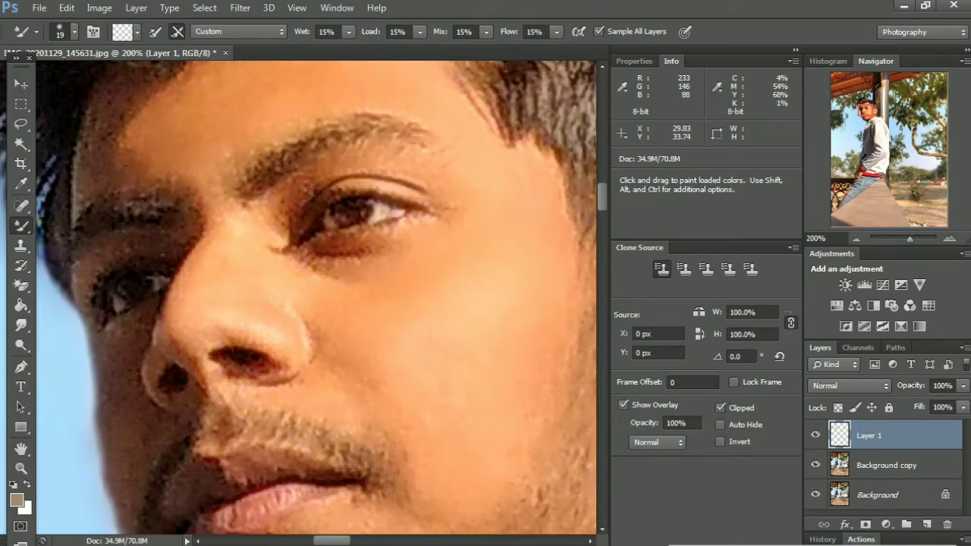
scroll(318, 296, "up", 2)
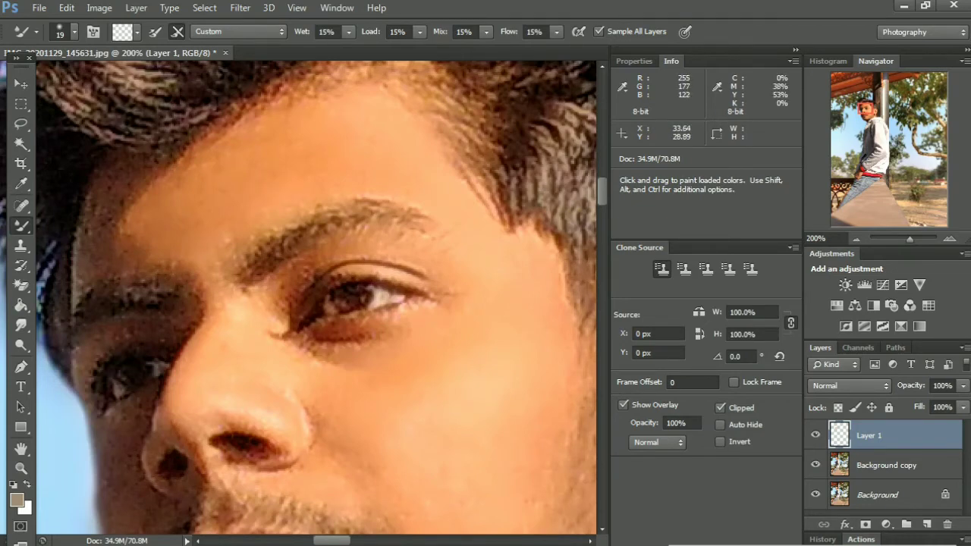
scroll(318, 295, "down", 1)
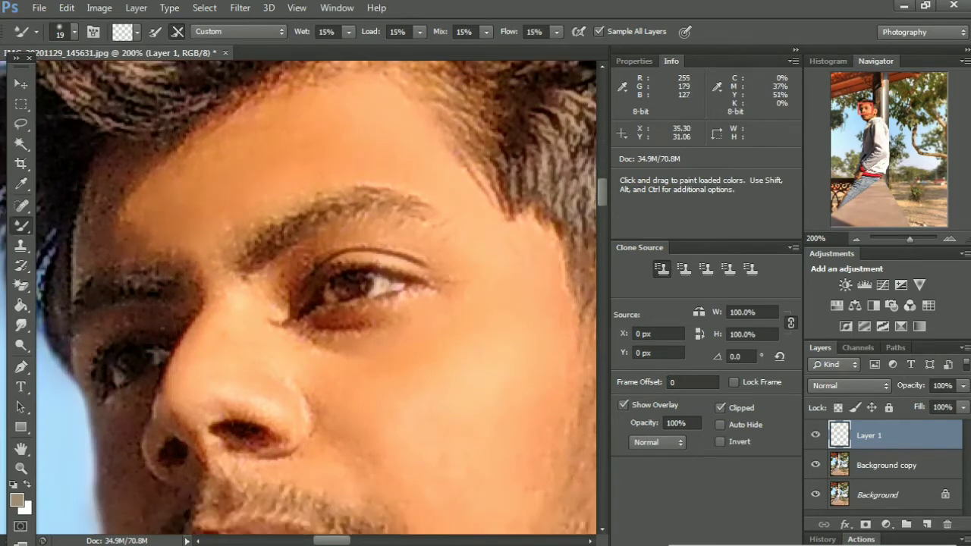
scroll(319, 296, "down", 5)
scroll(319, 295, "down", 3)
scroll(318, 296, "down", 2)
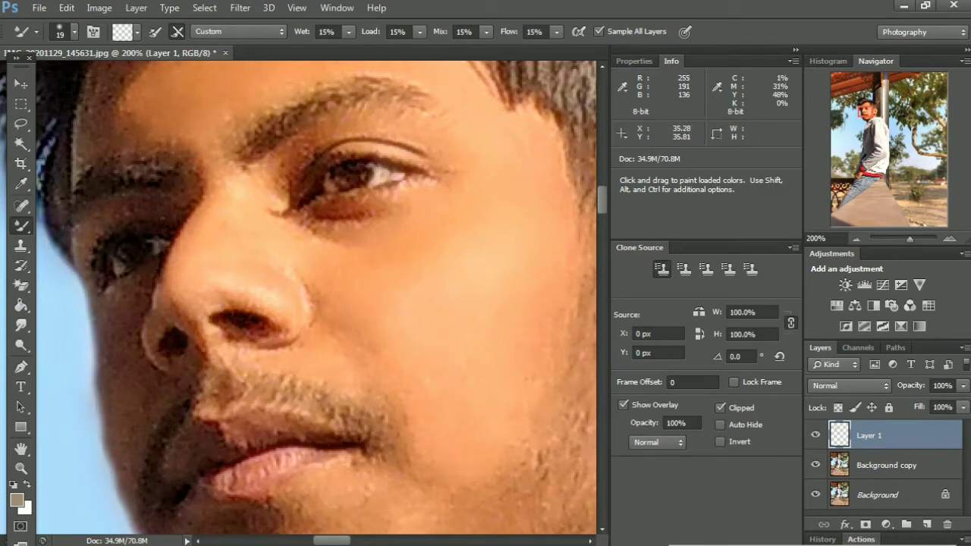
Smooth the chin skin on Layer 1, then zoom out to 66.7% to view the whole head.
scroll(319, 296, "down", 4)
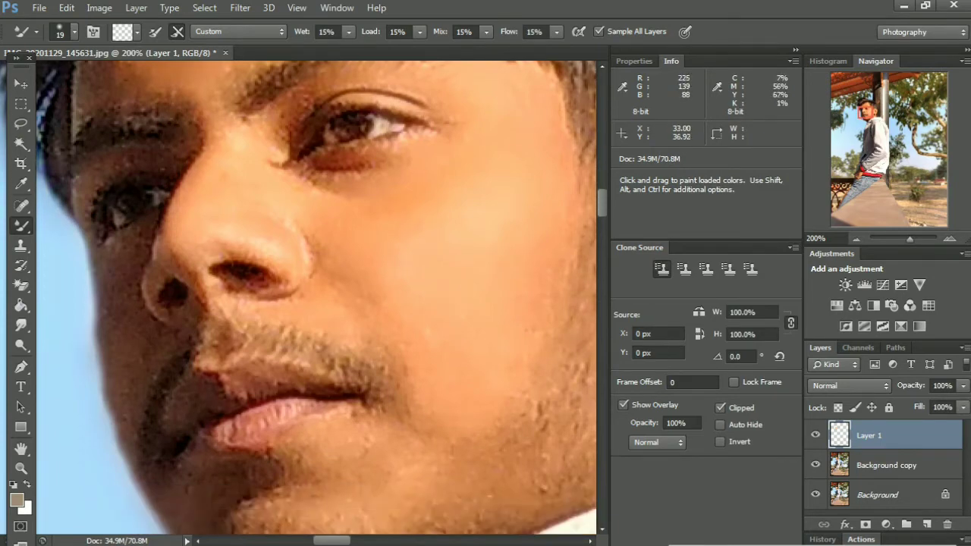
scroll(319, 295, "down", 4)
scroll(319, 296, "down", 5)
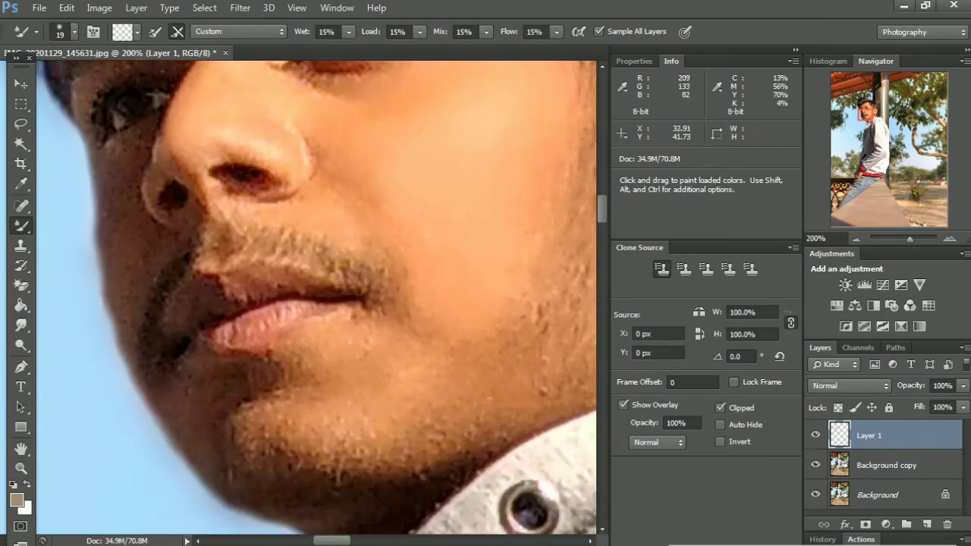
scroll(319, 296, "down", 3)
scroll(319, 296, "down", 1)
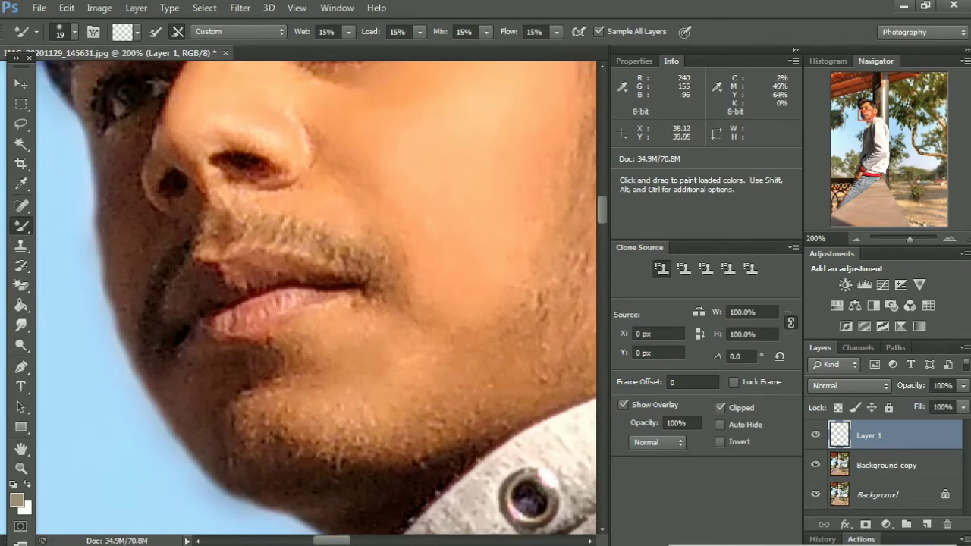
left_click_drag(318, 296, 318, 379)
key("ctrl+minus")
key("ctrl+minus")
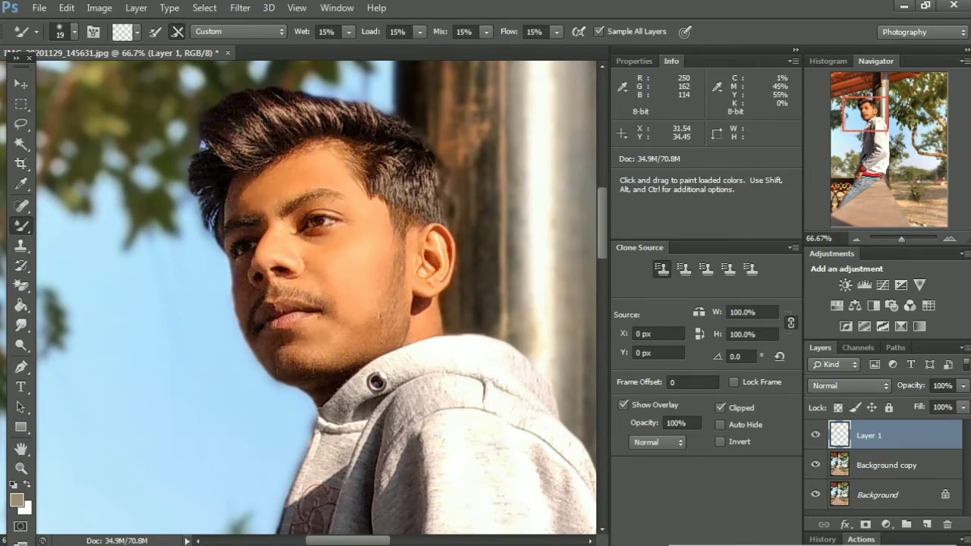
At 200% zoom, blend the jaw, chin and cheek-by-the-ear skin on Layer 1, then return to 66.7%.
key("ctrl+plus")
scroll(316, 298, "up", 2)
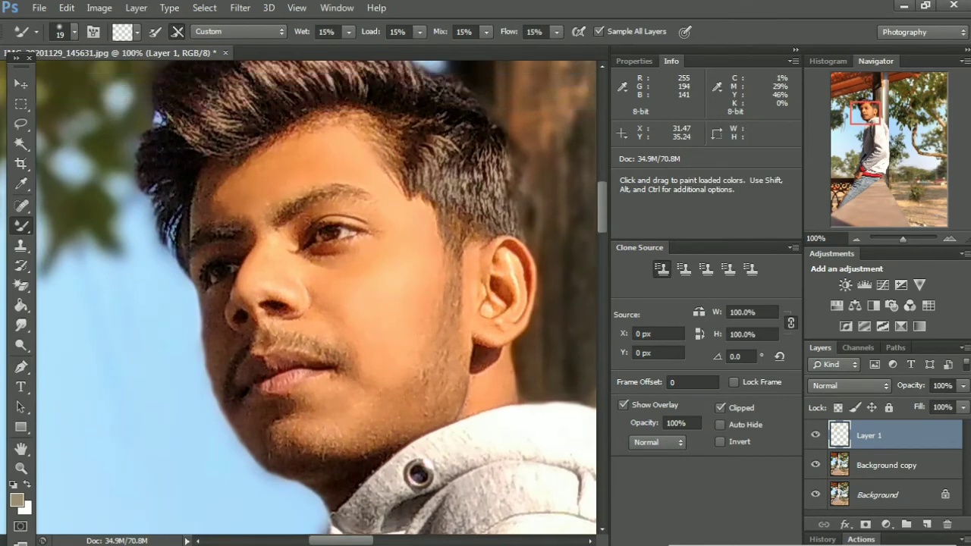
key("ctrl+plus")
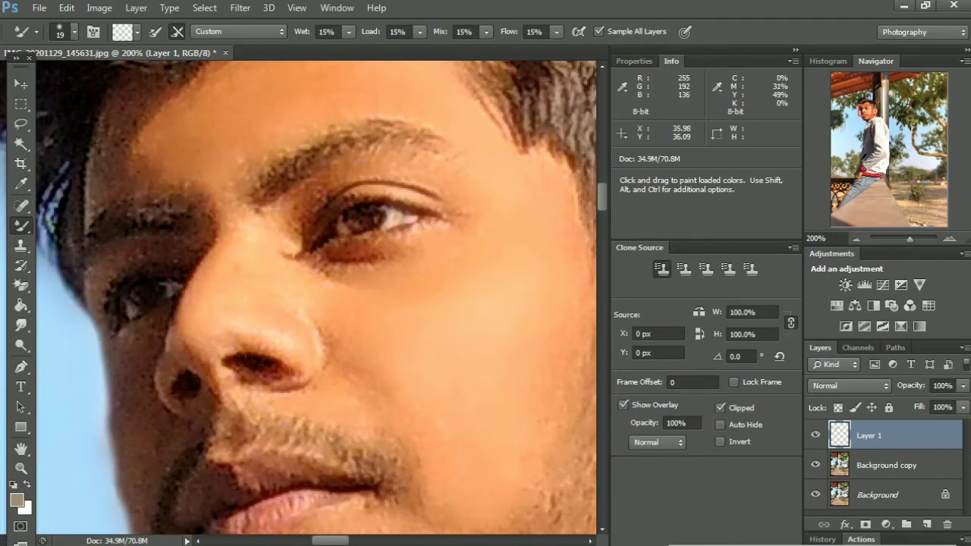
scroll(315, 298, "down", 5)
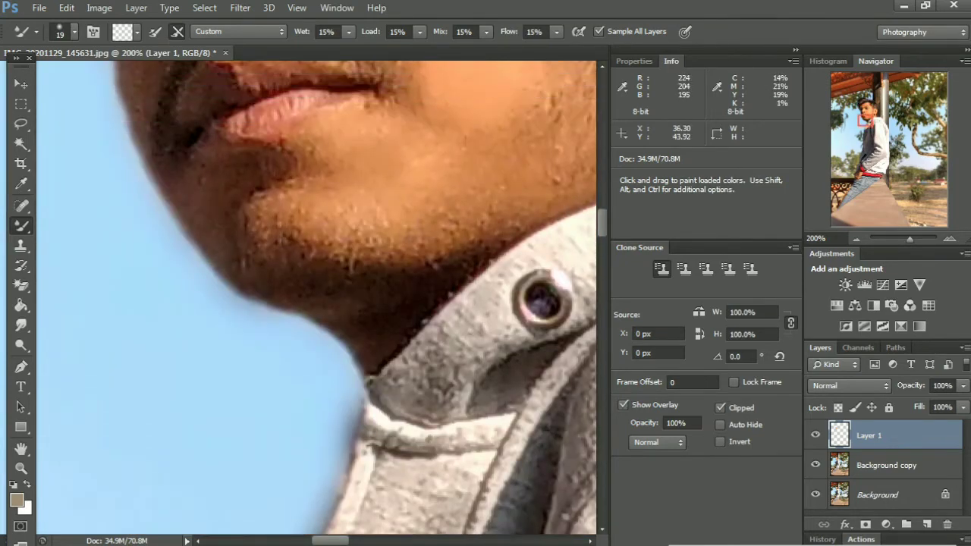
scroll(315, 298, "up", 1)
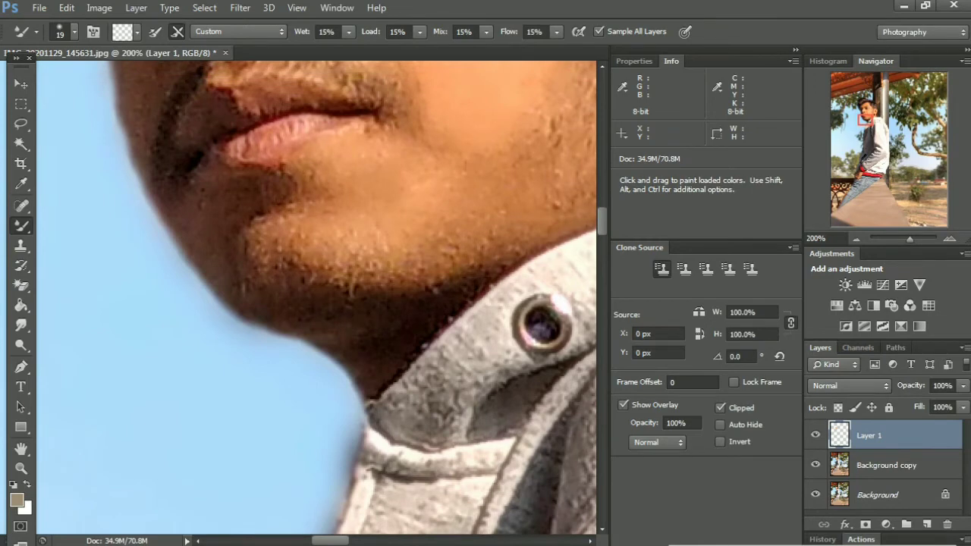
scroll(316, 298, "up", 5)
scroll(316, 298, "up", 3)
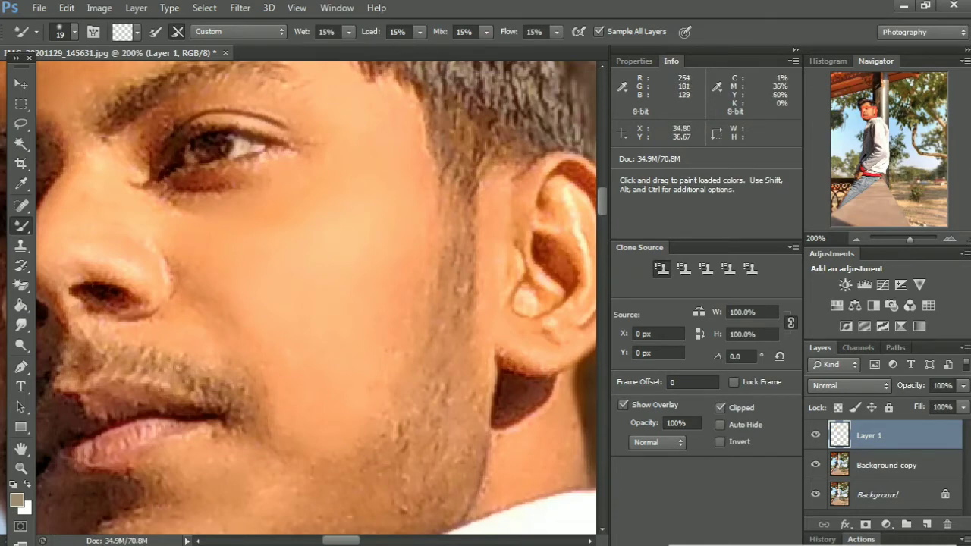
key("ctrl+minus")
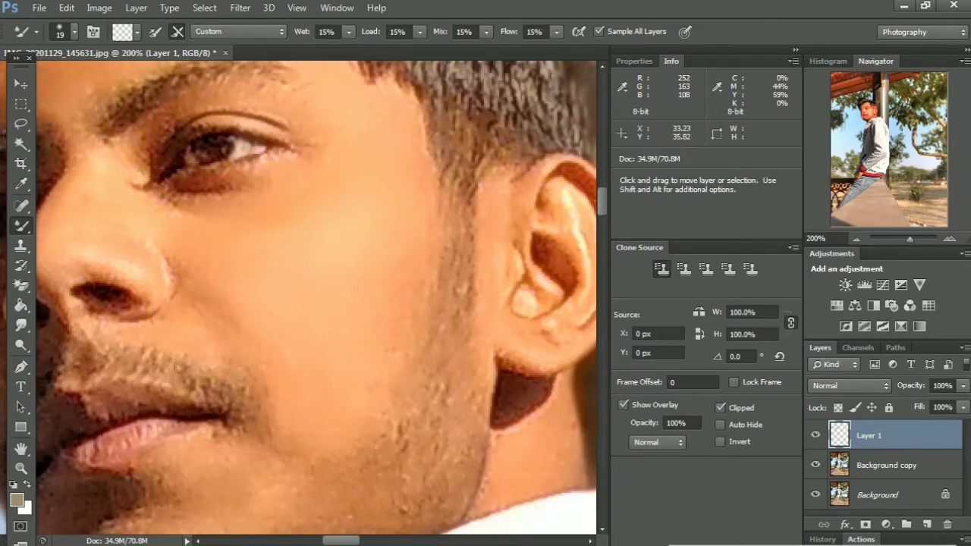
key("ctrl+minus")
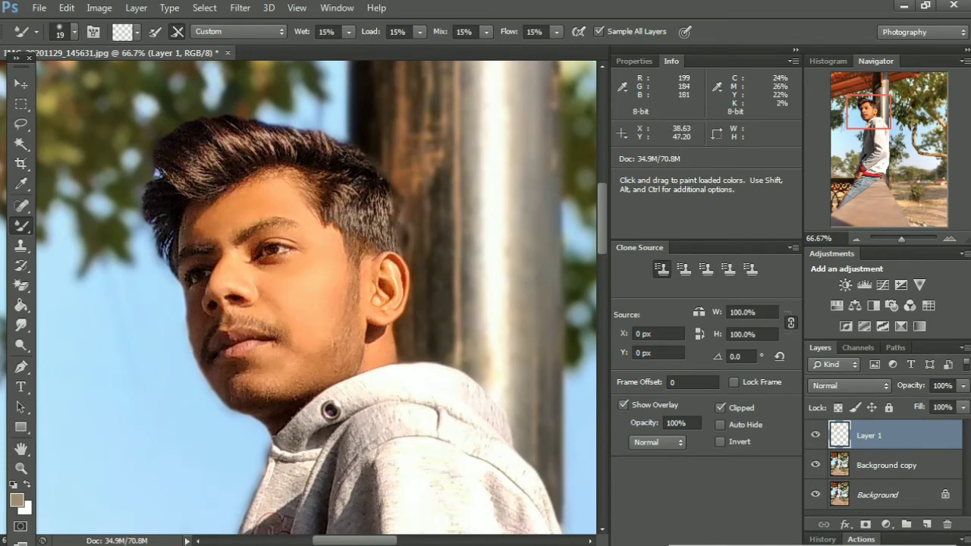
left_click(816, 434)
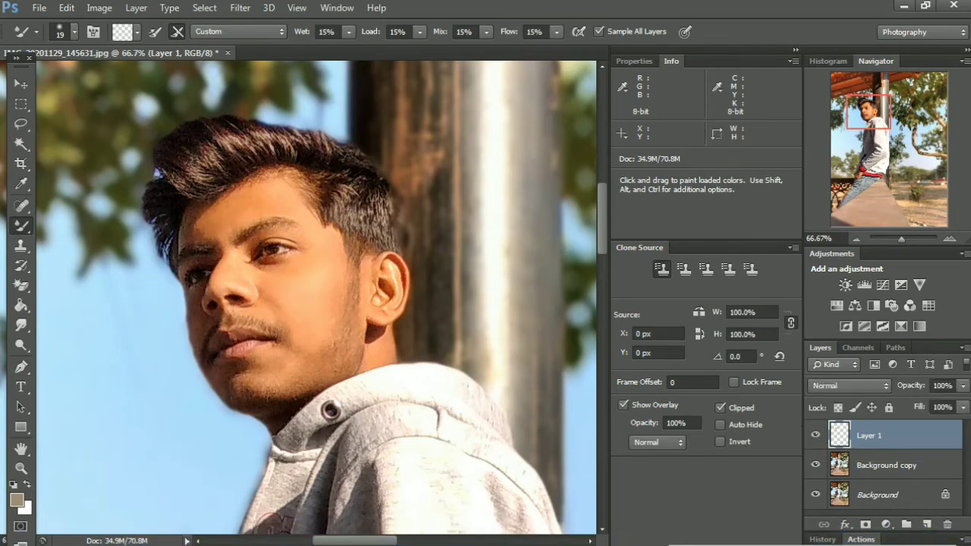
left_click(815, 434)
left_click(815, 465)
left_click(816, 434)
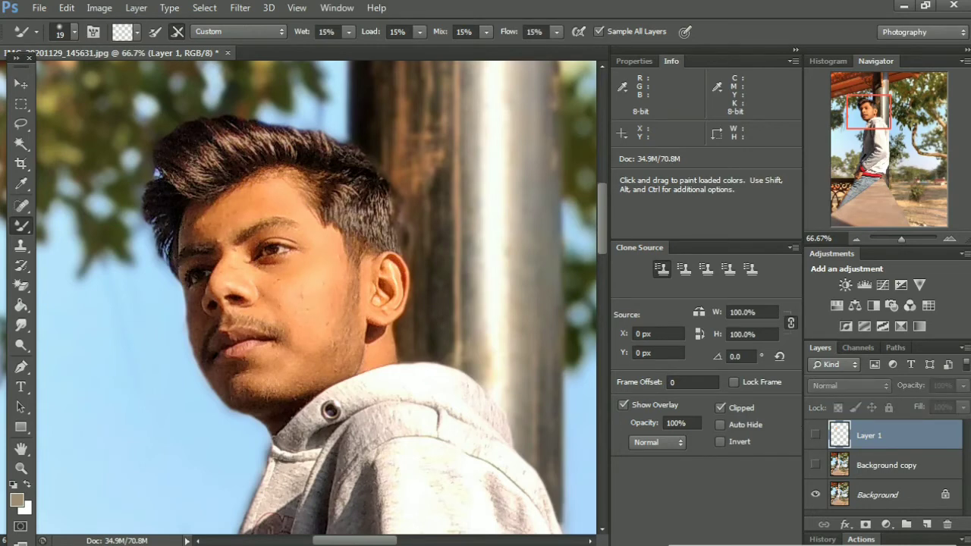
left_click(816, 434)
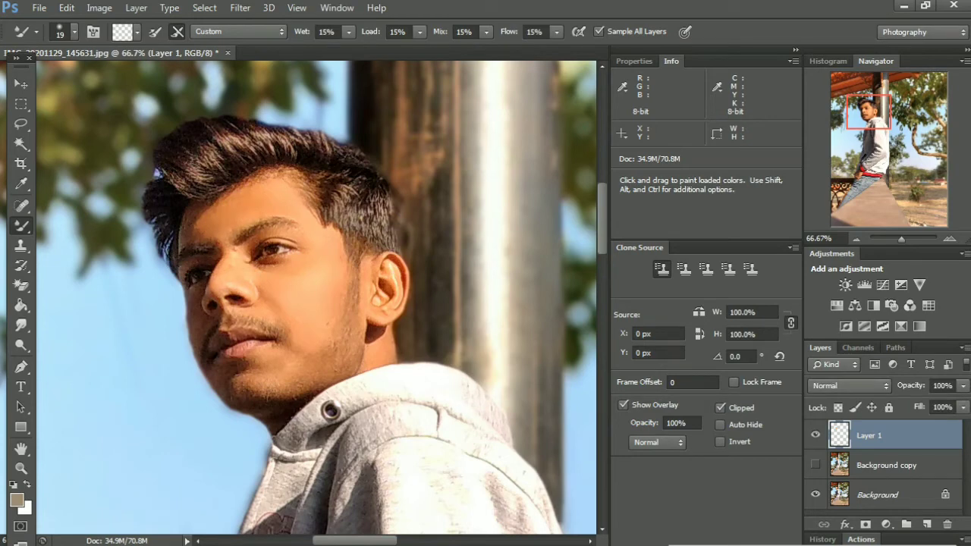
left_click(815, 465)
Raise the Mixer Brush Wet amount from 15% to 30%.
left_click(348, 32)
key("Return")
key("BackSpace")
type("3")
type("0")
key("Return")
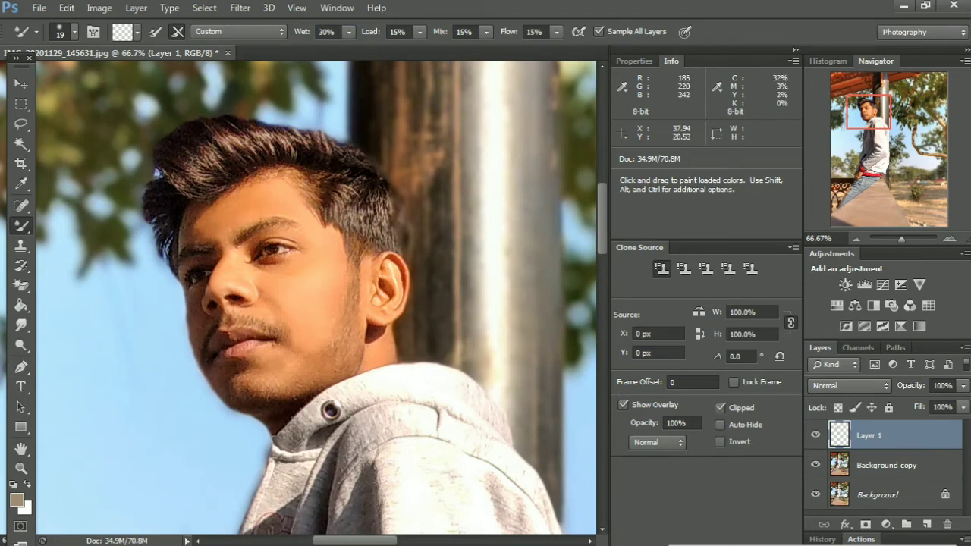
Zoom to 200% on the forehead and enlarge the brush to 31 px.
scroll(292, 280, "up", 1)
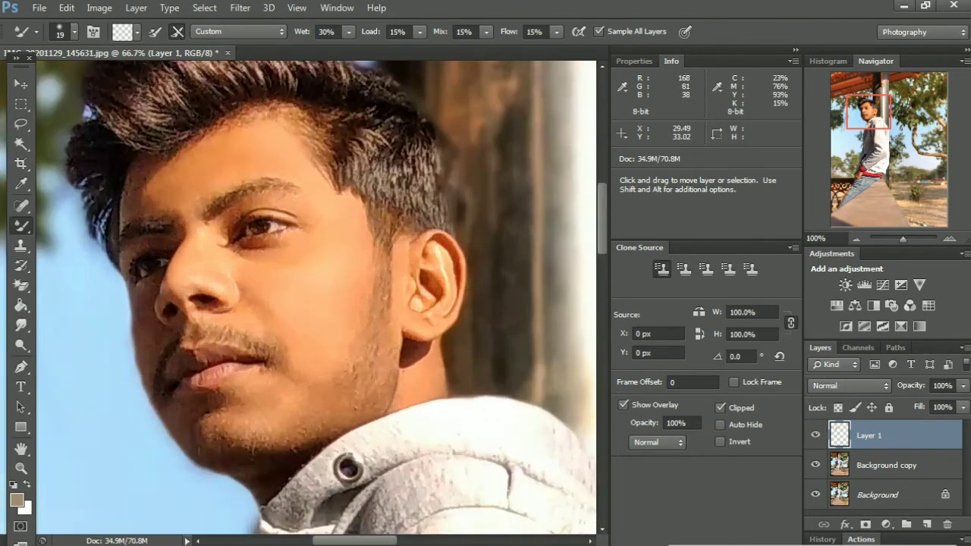
scroll(292, 280, "up", 1)
scroll(292, 281, "up", 1)
scroll(315, 296, "up", 2)
scroll(315, 296, "up", 1)
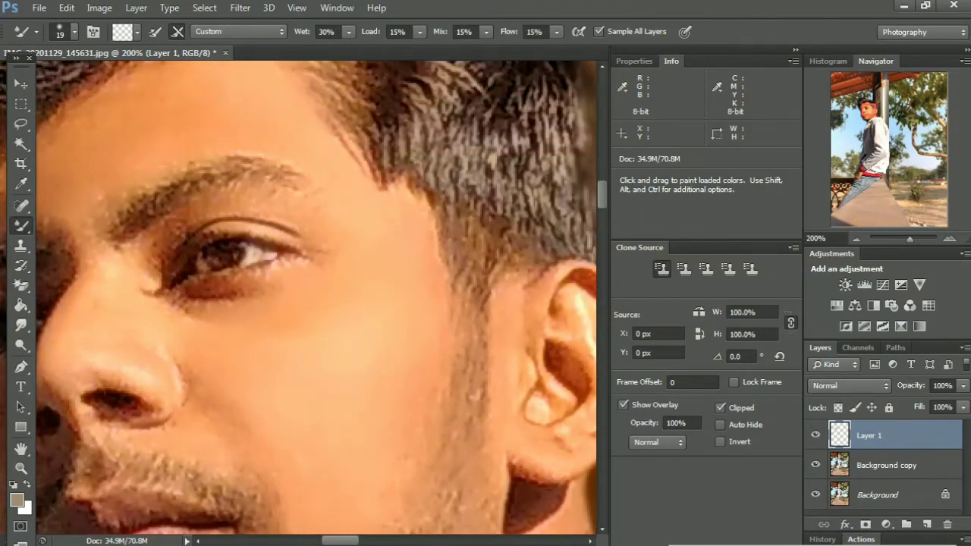
mouse_move(227, 254)
left_mouse_down()
mouse_move(282, 227)
mouse_move(412, 97)
mouse_move(347, 314)
left_mouse_up()
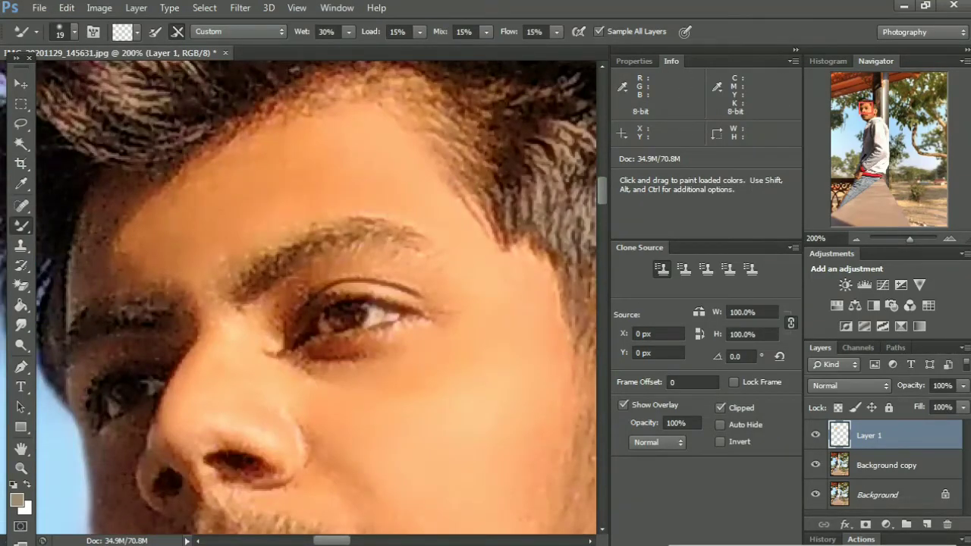
left_click(74, 31)
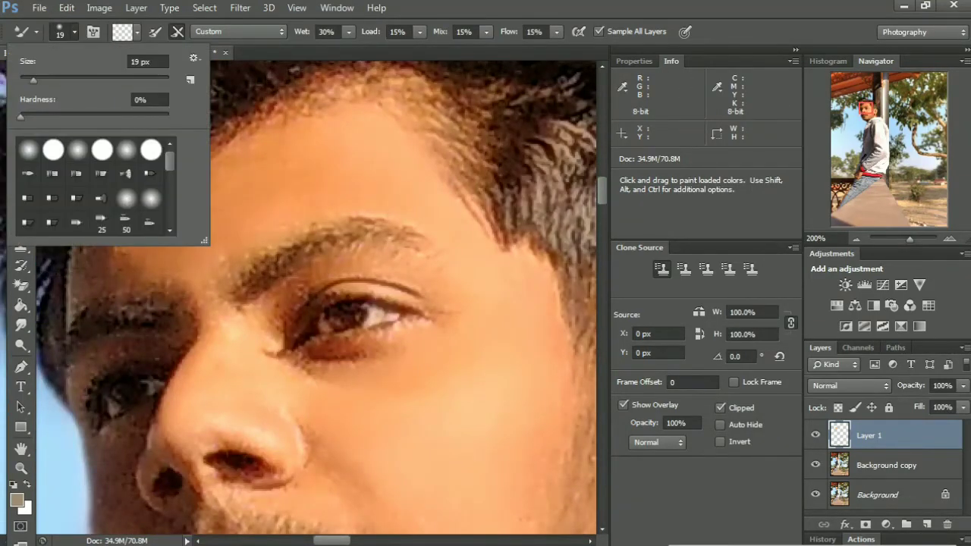
left_click_drag(33, 79, 44, 79)
Paint 31 px mixer-brush strokes over the cheek, nose and forehead on Layer 1 to soften texture.
key("Return")
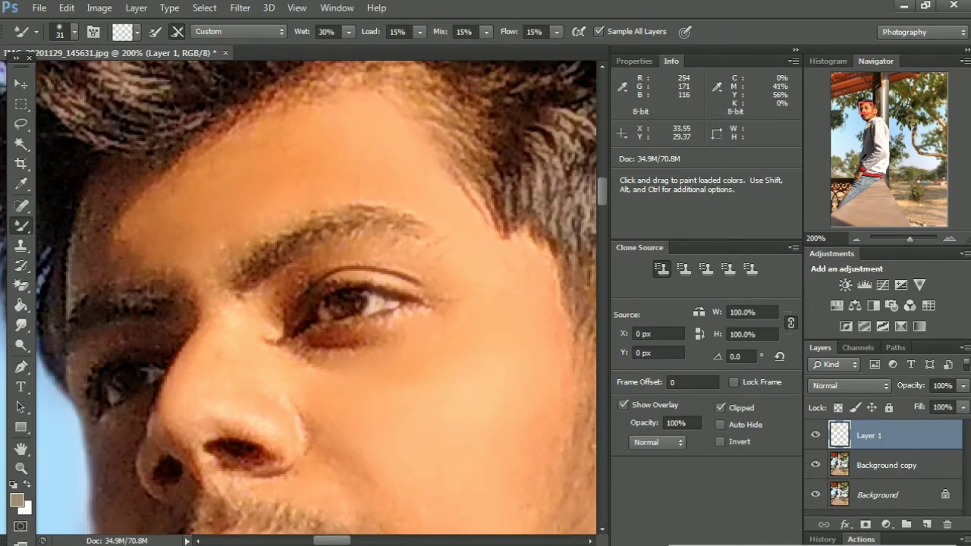
scroll(315, 298, "down", 5)
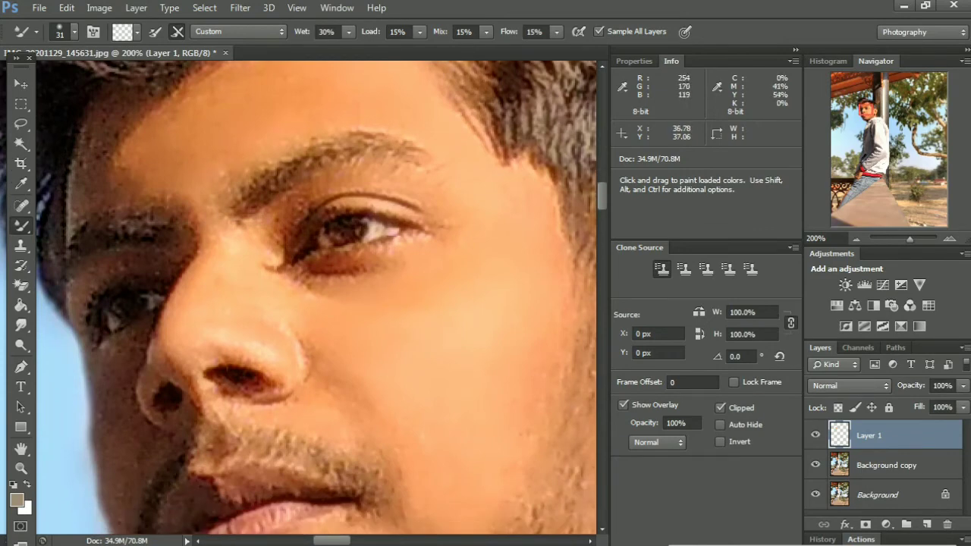
scroll(316, 298, "down", 1)
scroll(316, 298, "down", 1)
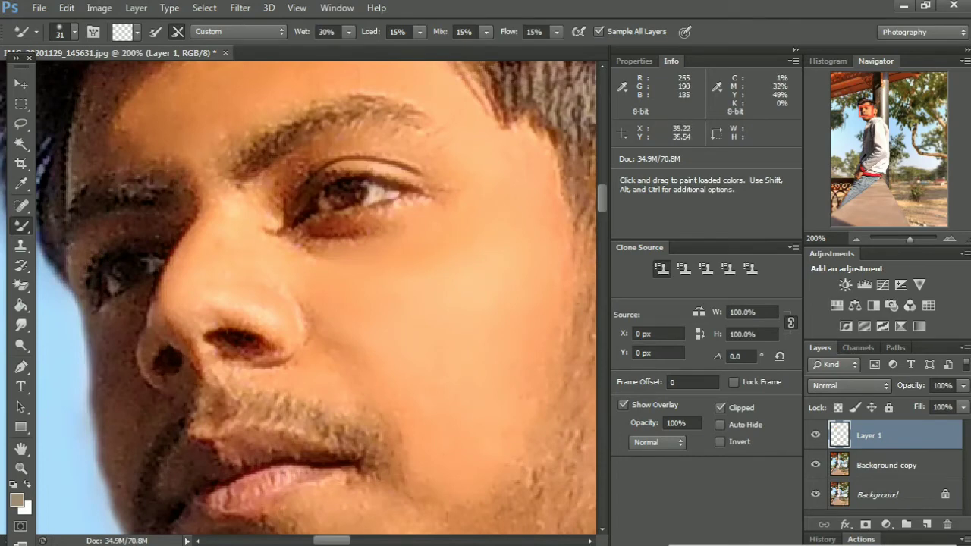
scroll(315, 296, "up", 2)
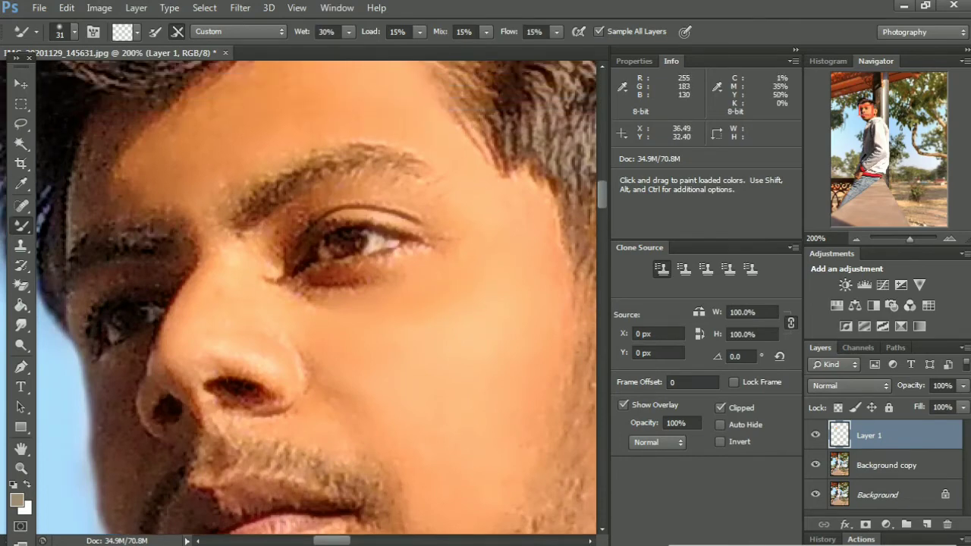
scroll(316, 296, "up", 1)
scroll(315, 296, "up", 3)
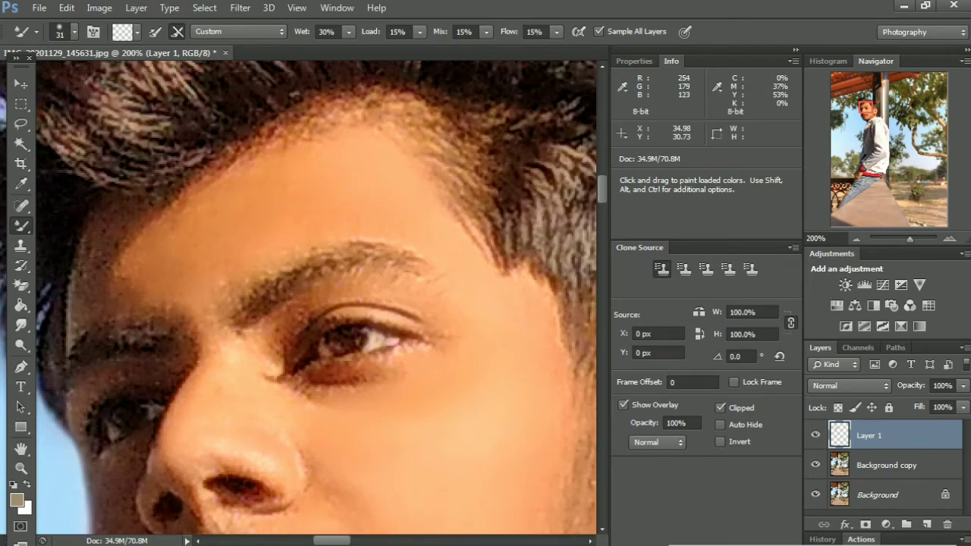
scroll(316, 296, "up", 1)
Zoom back to 100% and toggle Layer 1's visibility to compare the face before and after smoothing.
key("ctrl+minus")
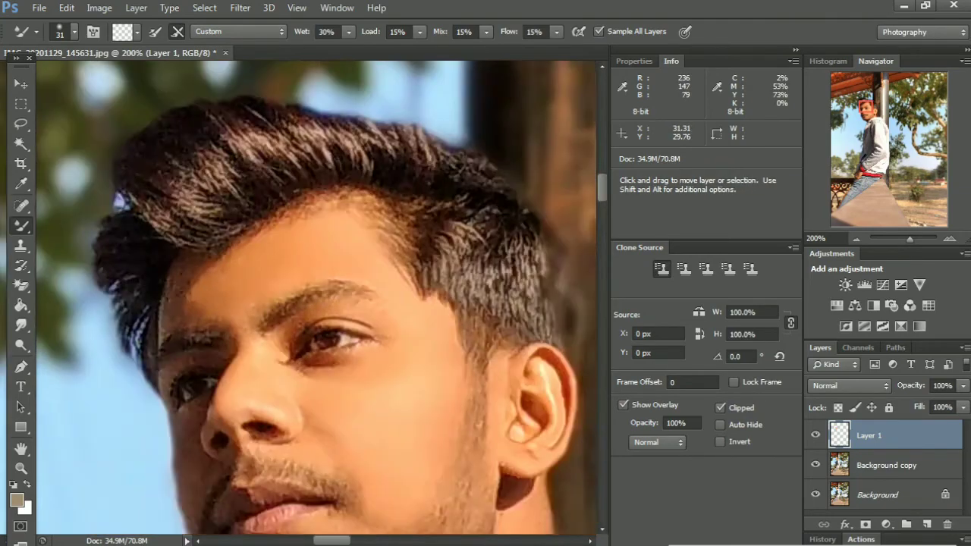
key("ctrl+minus")
key("ctrl+minus")
key("ctrl+minus")
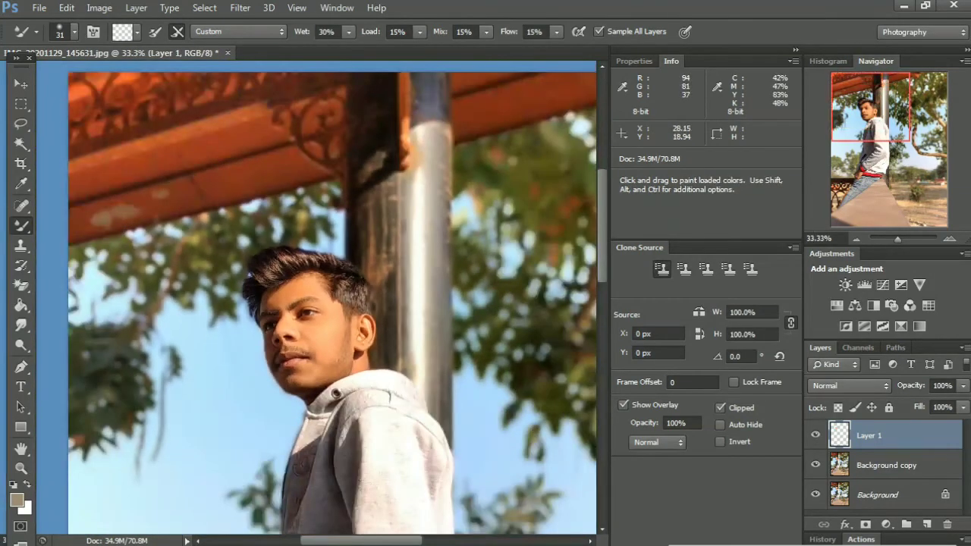
scroll(333, 298, "down", 2)
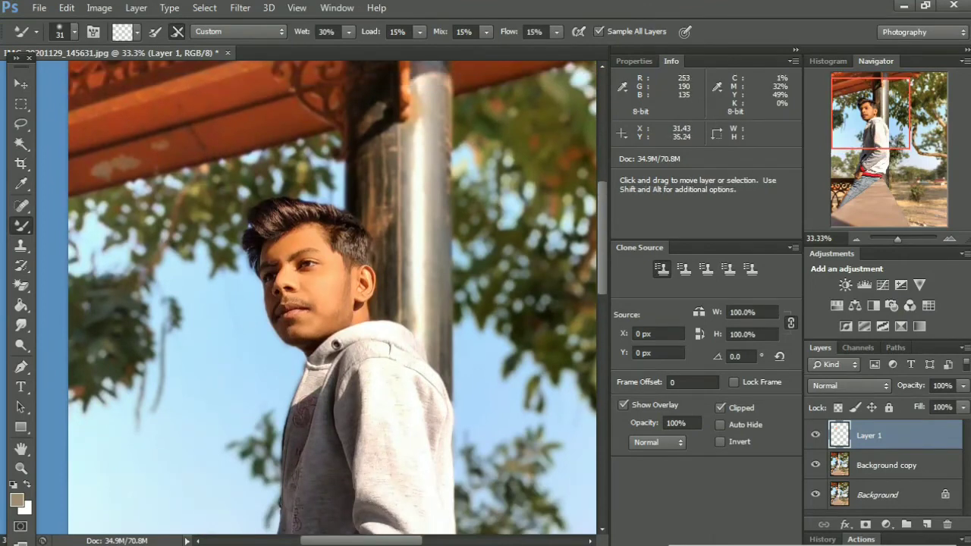
key("ctrl+plus")
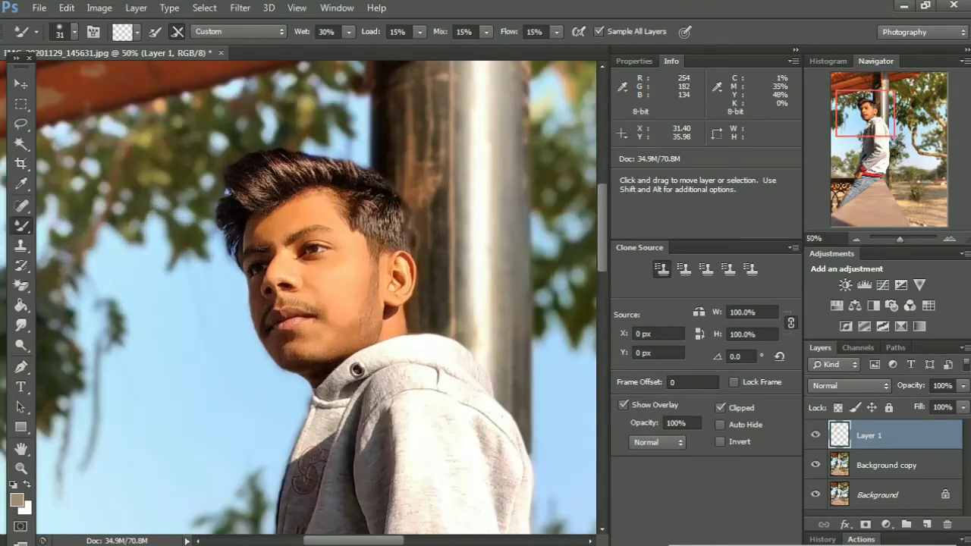
key("ctrl+plus")
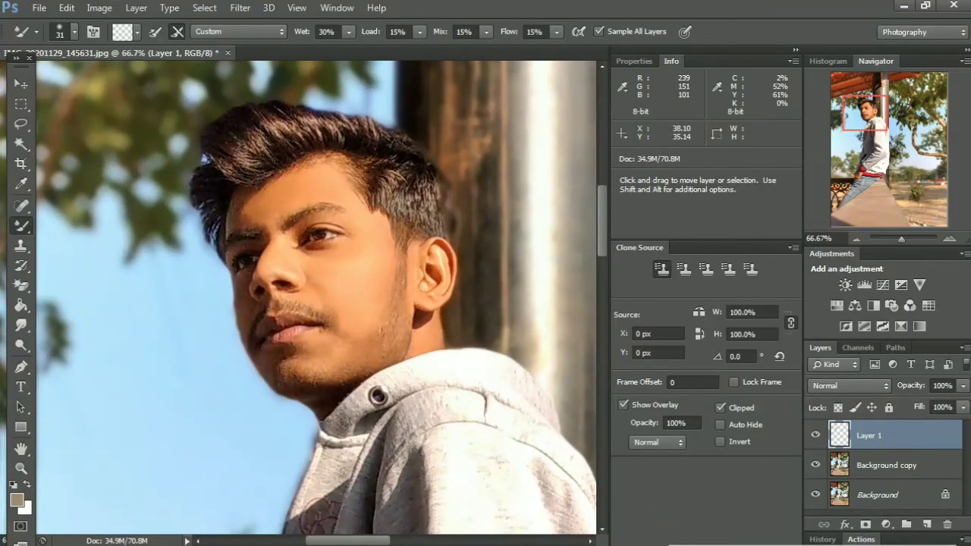
key("ctrl+plus")
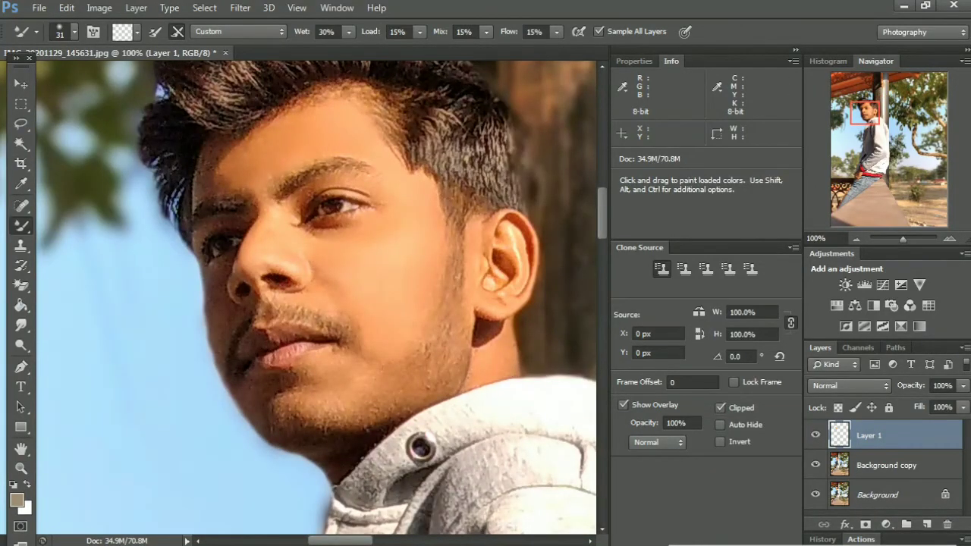
left_click(815, 435)
left_click(815, 435)
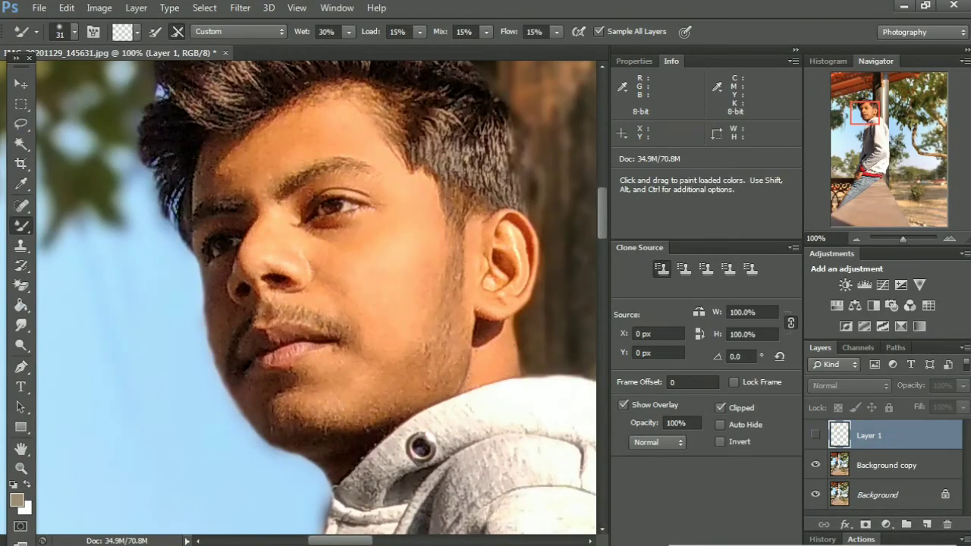
left_click(815, 434)
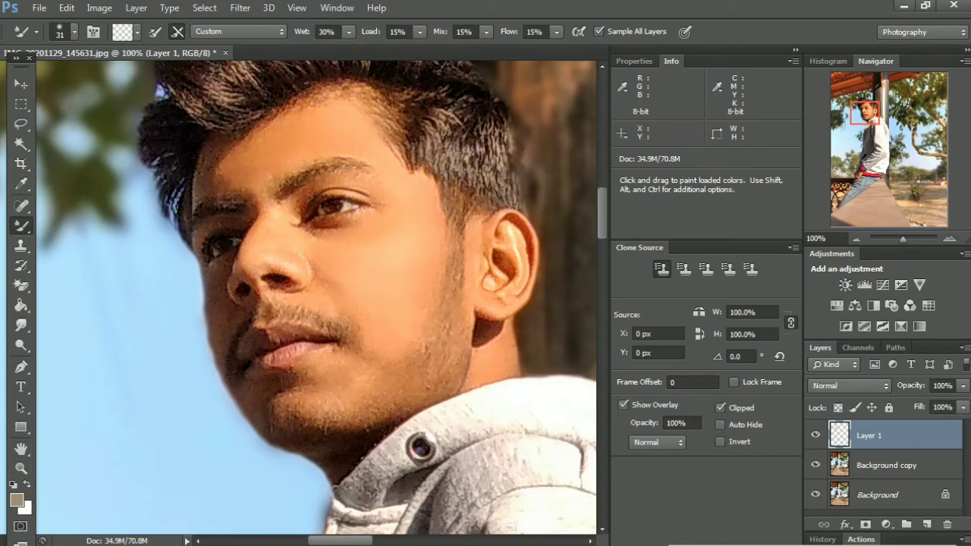
Set Layer 1's opacity to 85% in the Layers panel.
right_click(872, 435)
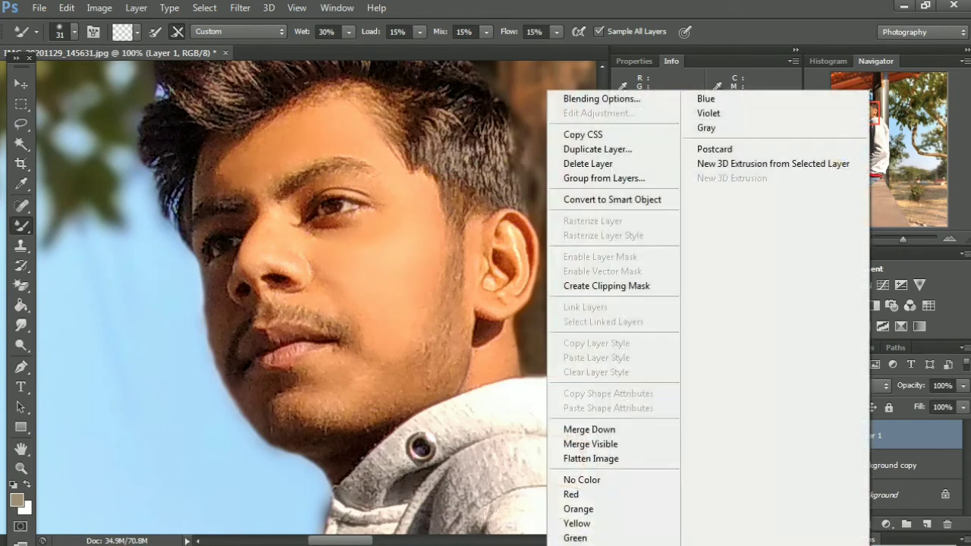
key("Escape")
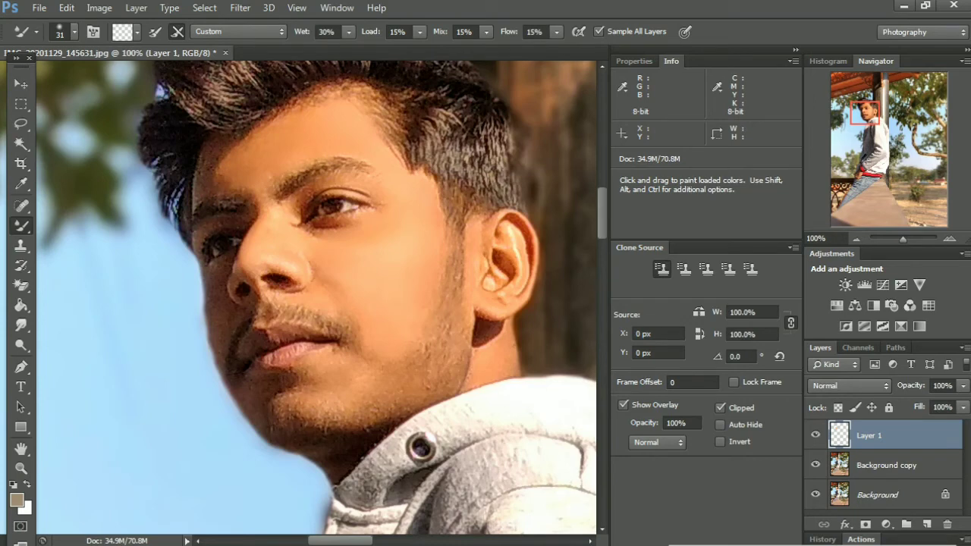
left_click(963, 386)
mouse_move(962, 403)
left_mouse_down()
mouse_move(897, 402)
mouse_move(943, 403)
left_mouse_up()
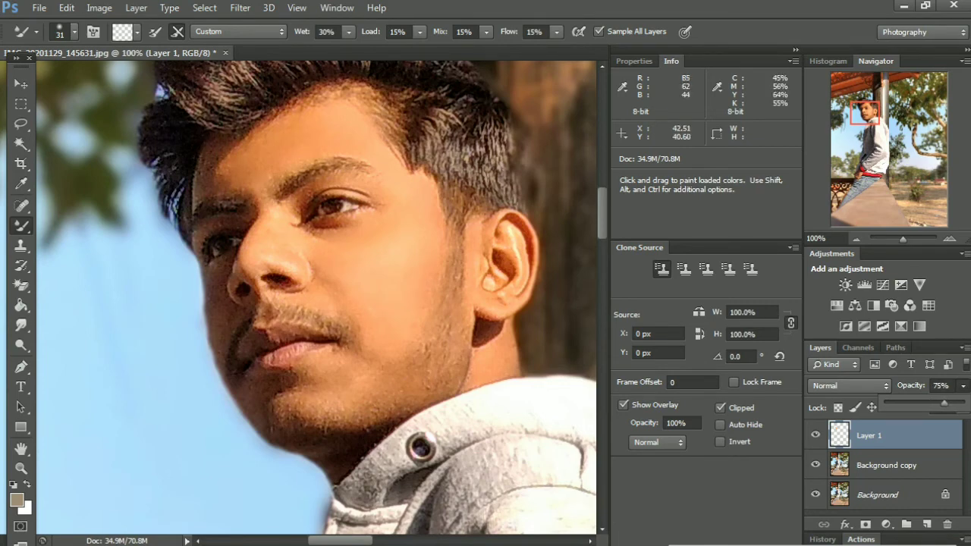
scroll(315, 298, "up", 2)
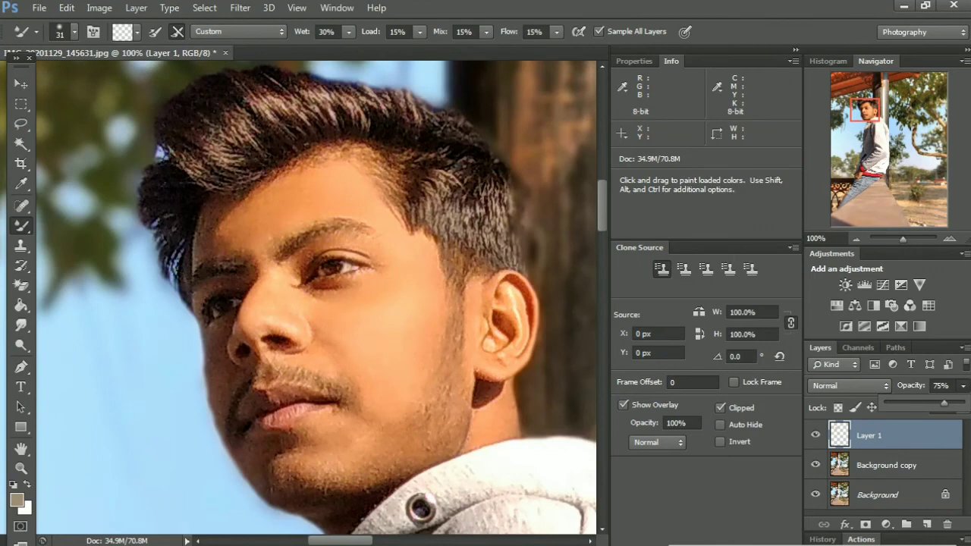
left_click_drag(943, 403, 951, 402)
key("ctrl+minus")
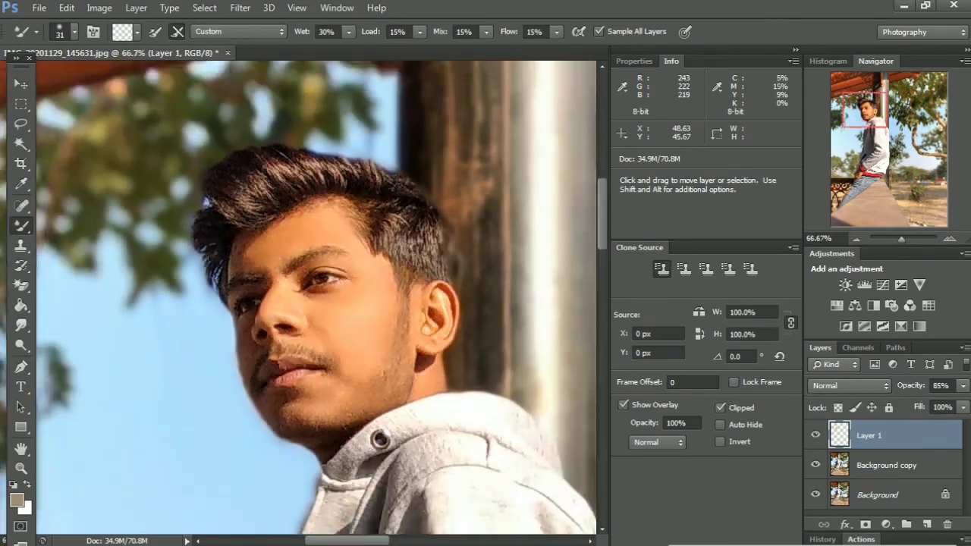
key("ctrl+minus")
key("ctrl+minus")
key("ctrl+minus")
key("ctrl+minus")
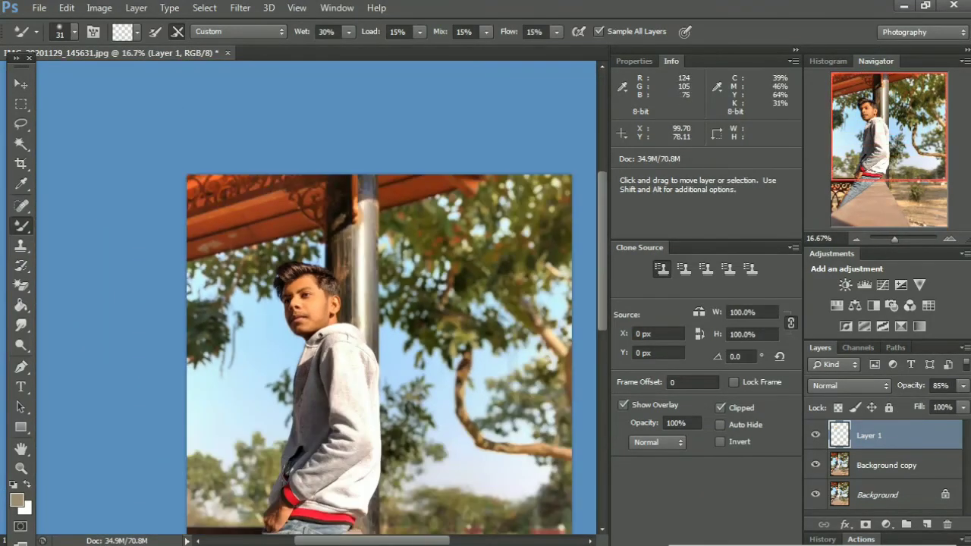
scroll(379, 303, "down", 2)
scroll(379, 303, "down", 1)
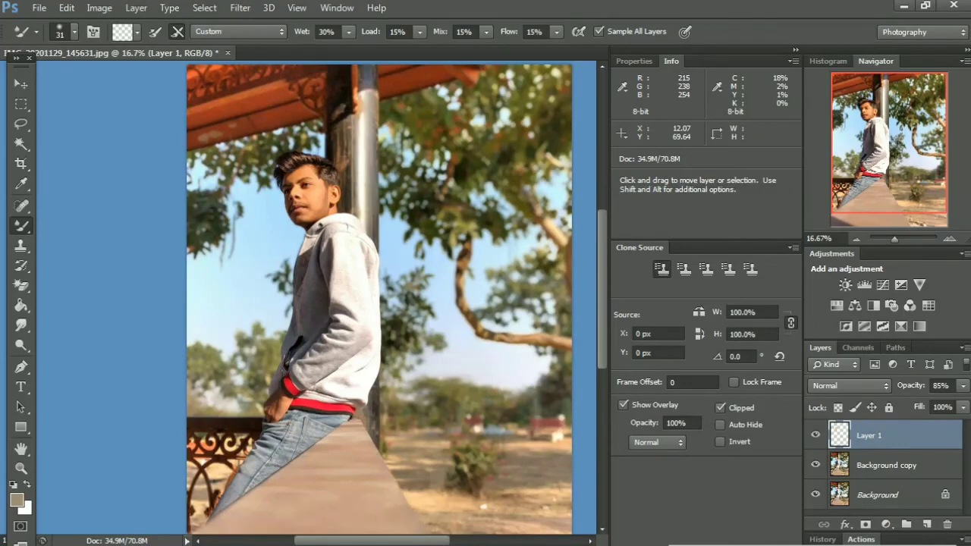
key("ctrl+minus")
key("ctrl+plus")
key("ctrl+plus")
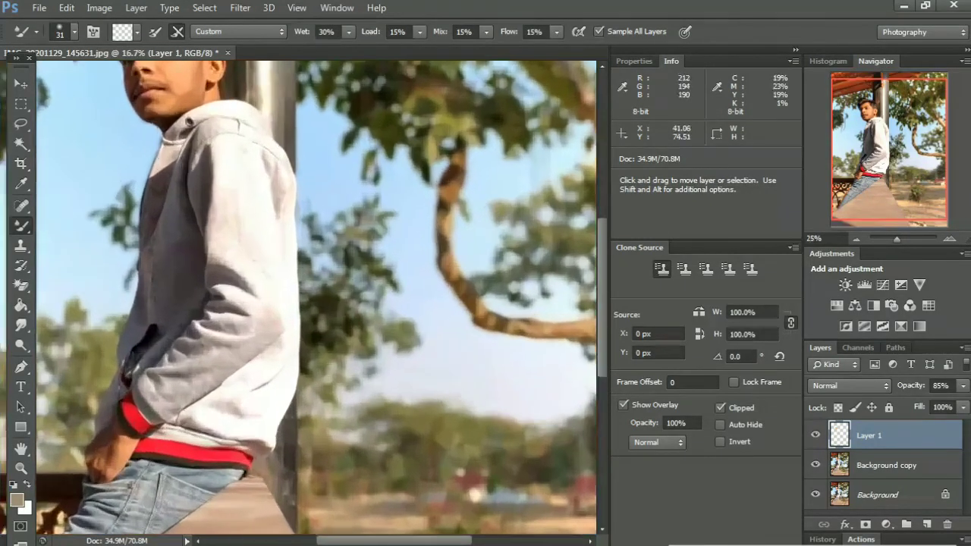
scroll(303, 296, "up", 2)
key("ctrl+minus")
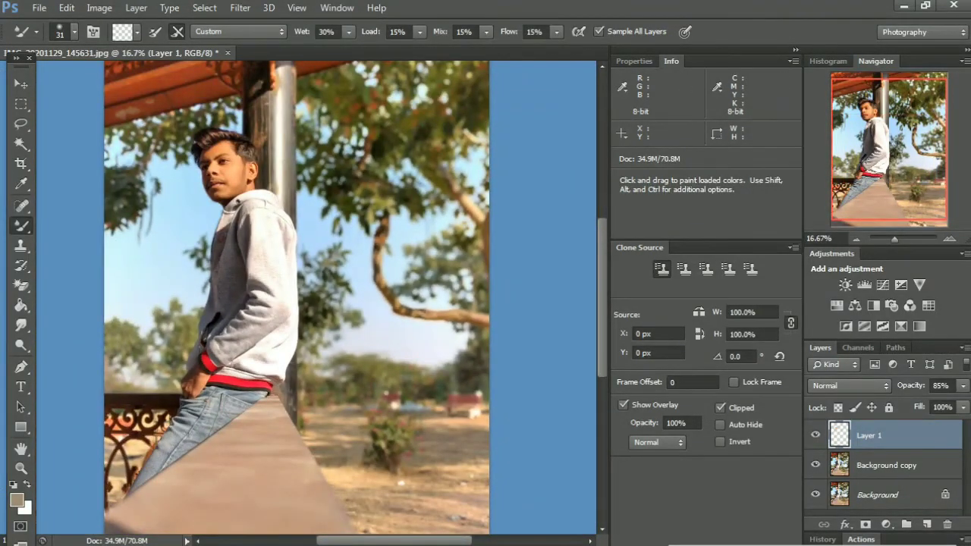
scroll(319, 303, "left", 3)
key("ctrl+plus")
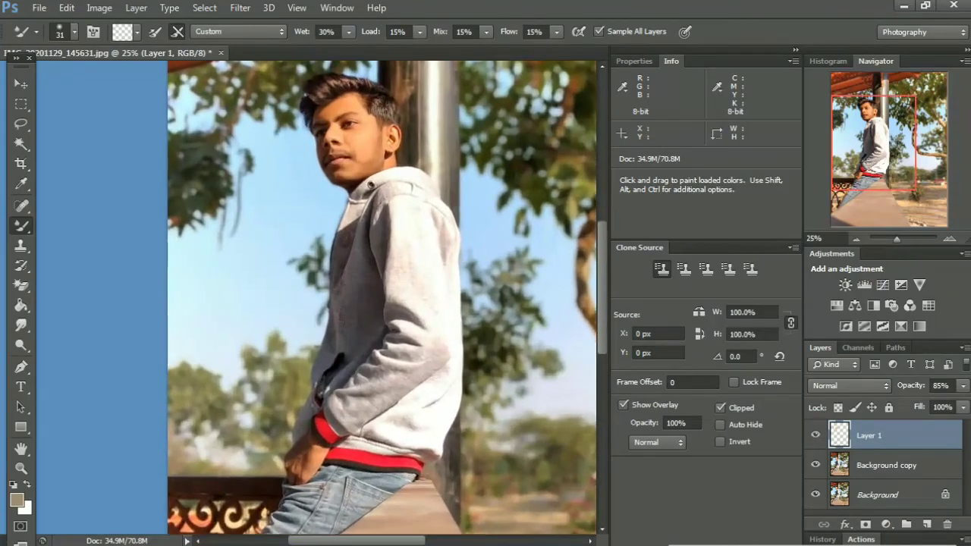
key("ctrl+plus")
scroll(316, 296, "up", 3)
scroll(316, 296, "right", 2)
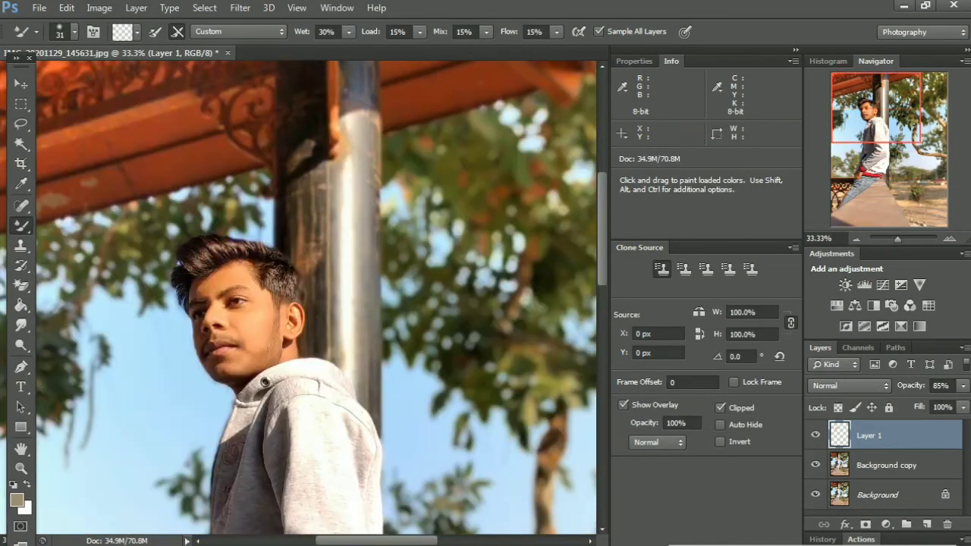
scroll(316, 298, "down", 4)
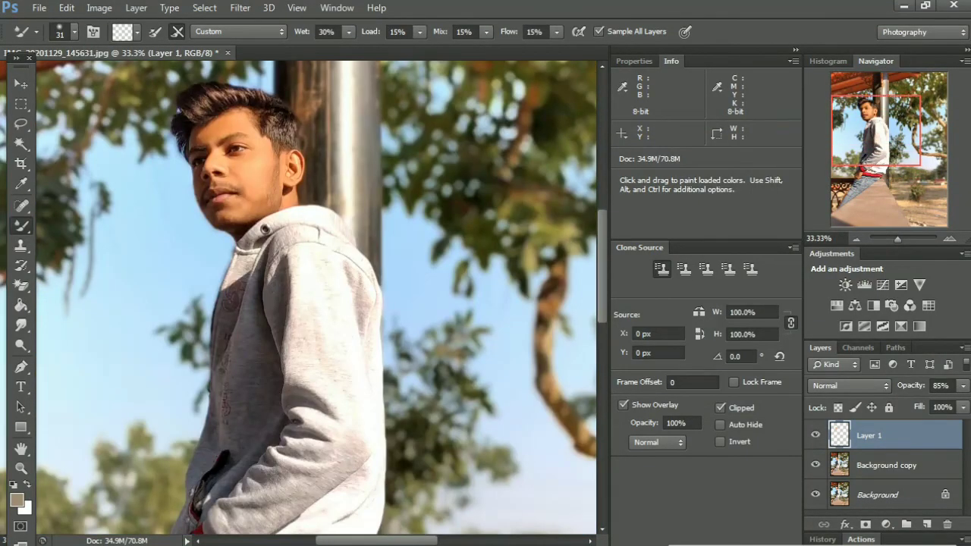
left_click(815, 434)
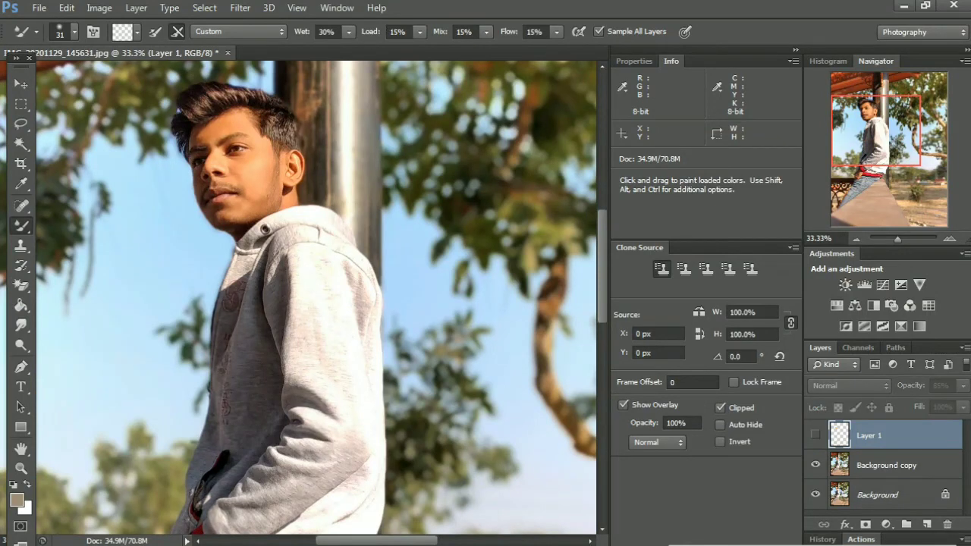
left_click(815, 464)
left_click(815, 464)
left_click(816, 434)
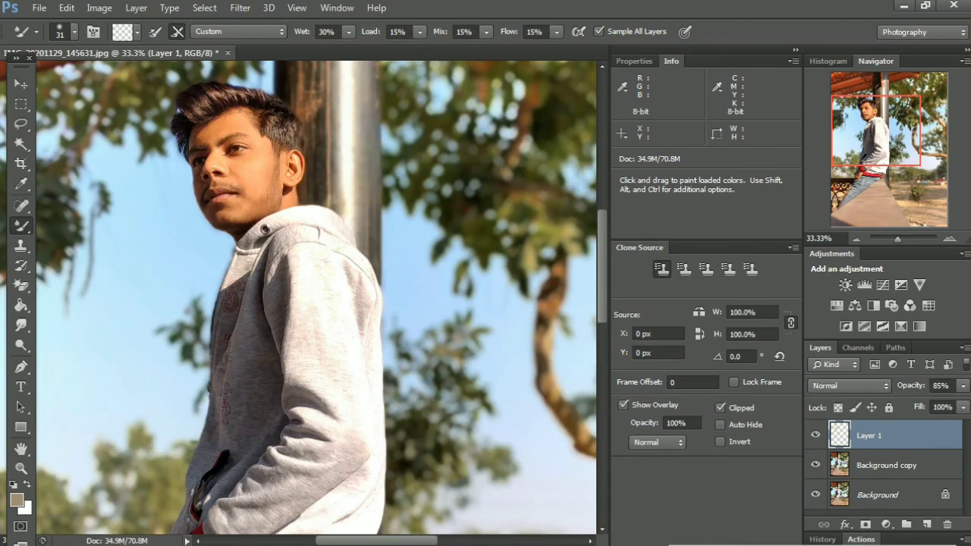
key("ctrl+plus")
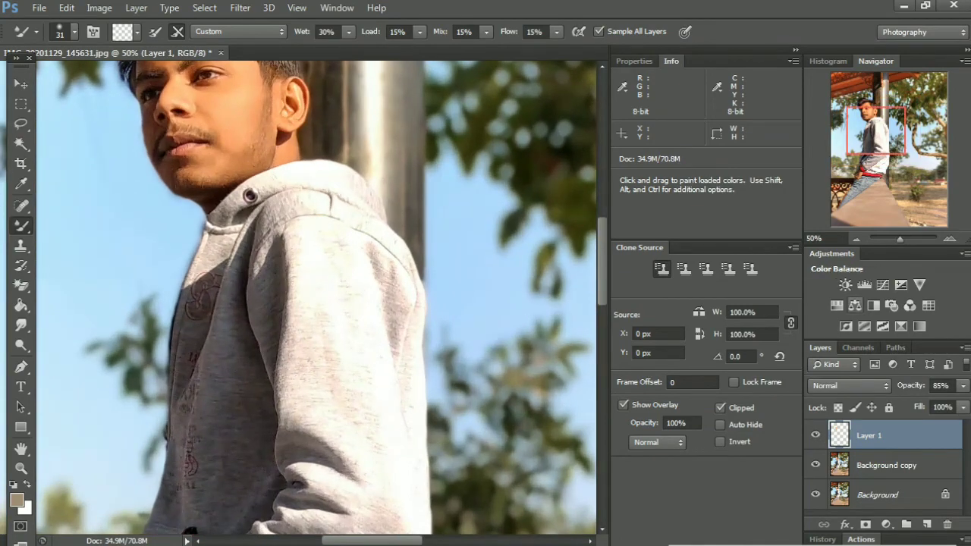
mouse_move(304, 304)
left_mouse_down()
mouse_move(421, 394)
mouse_move(436, 451)
left_mouse_up()
left_click(815, 435)
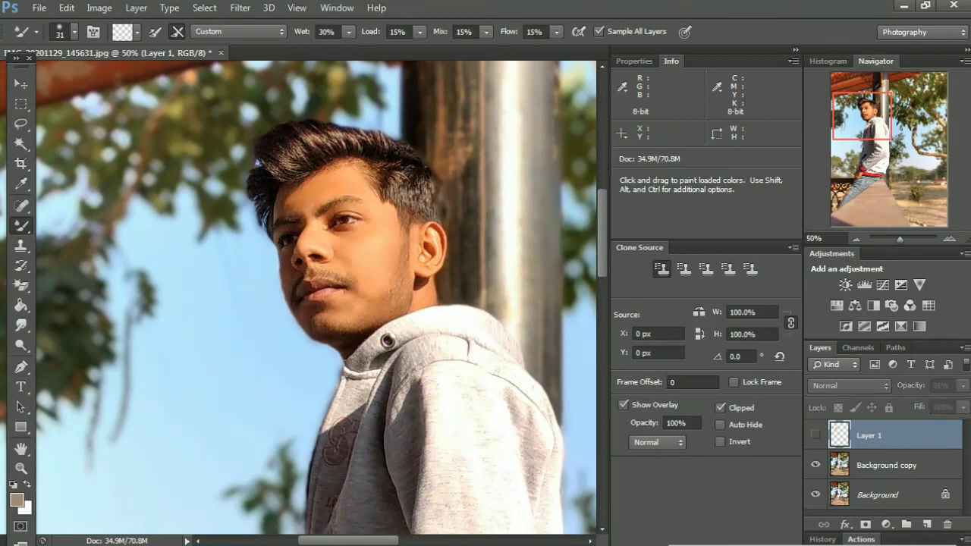
left_click(815, 465)
left_click(816, 465)
left_click(815, 435)
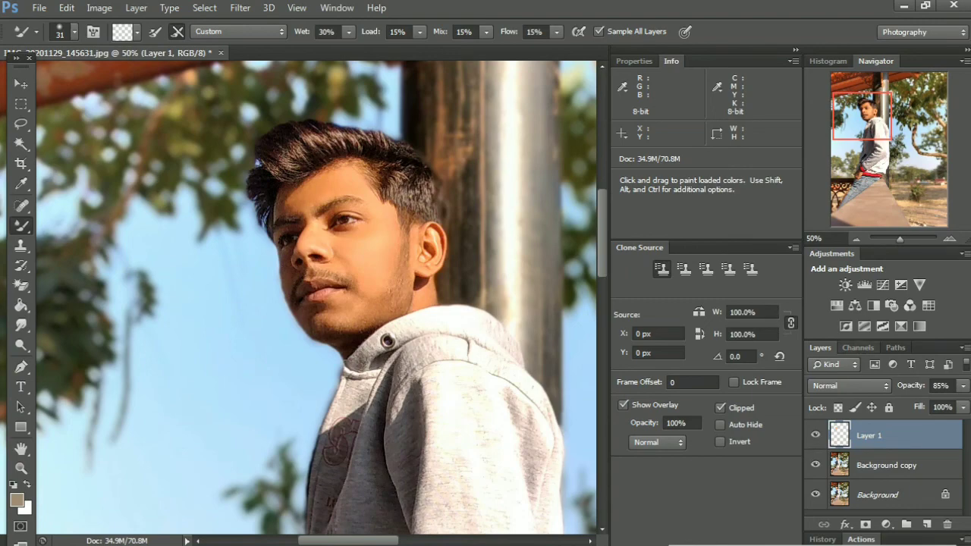
left_click(38, 7)
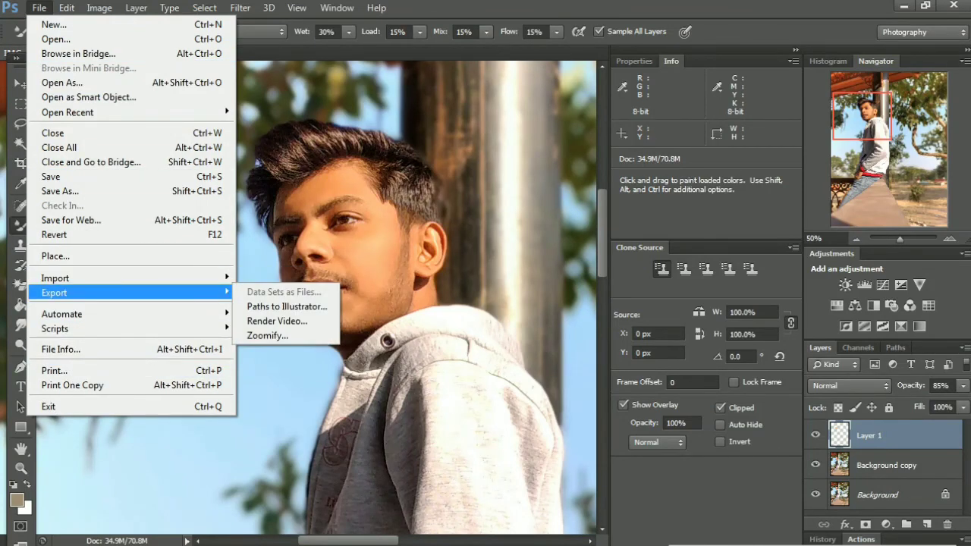
key("Escape")
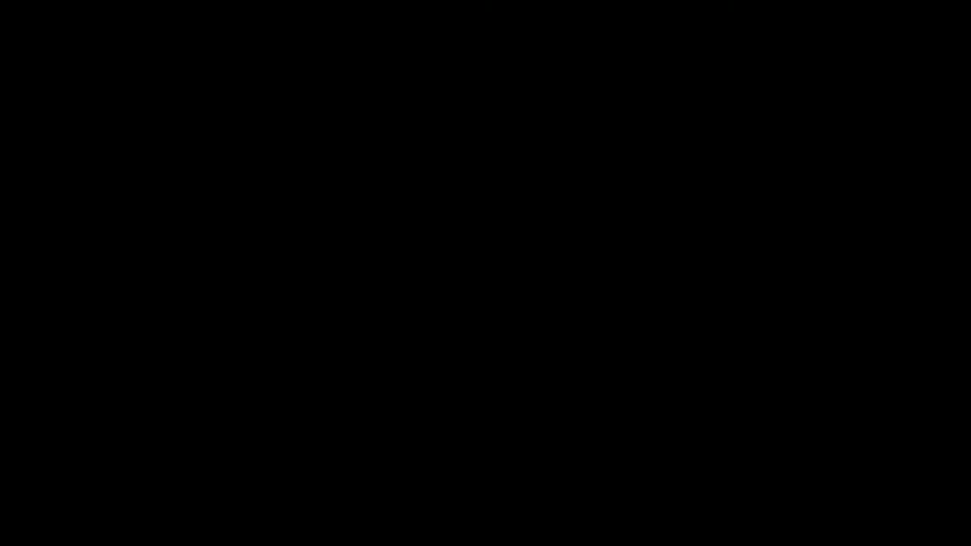